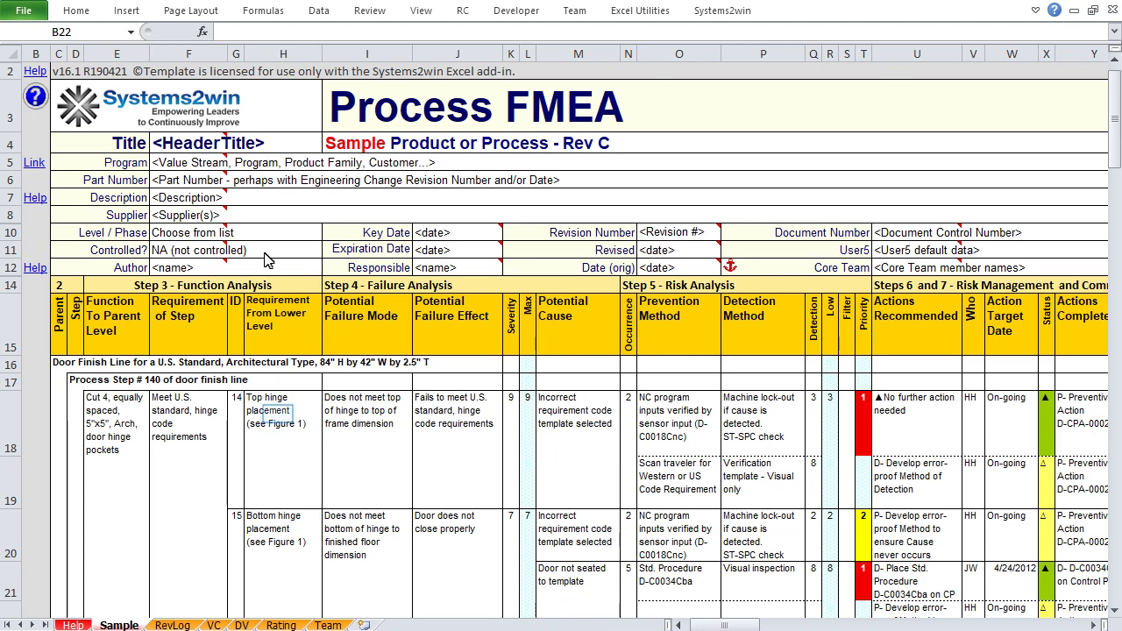
Inspect the hinge sections and reveal the hidden repeated function text in cell E19.
left_click_drag(281, 411, 279, 478)
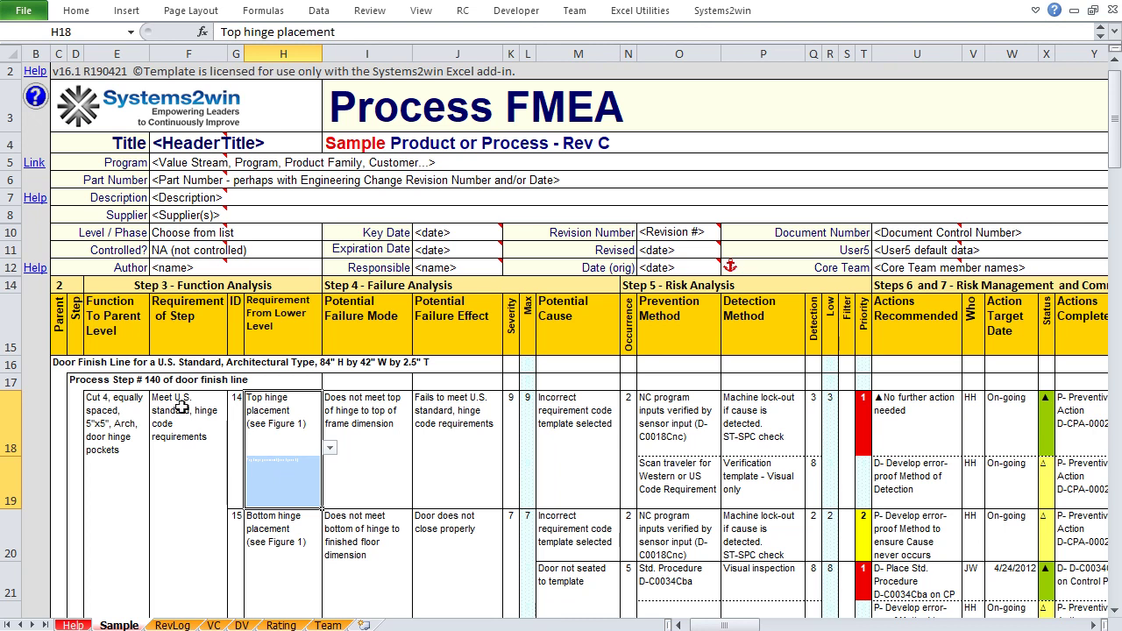
left_click_drag(184, 430, 188, 520)
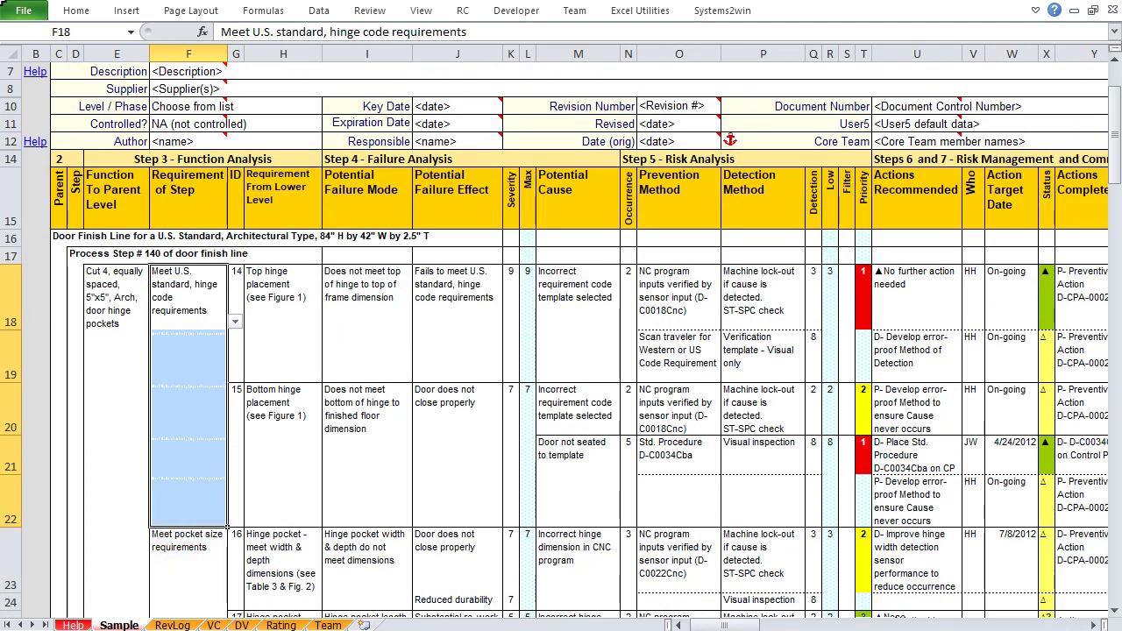
left_click_drag(117, 275, 106, 555)
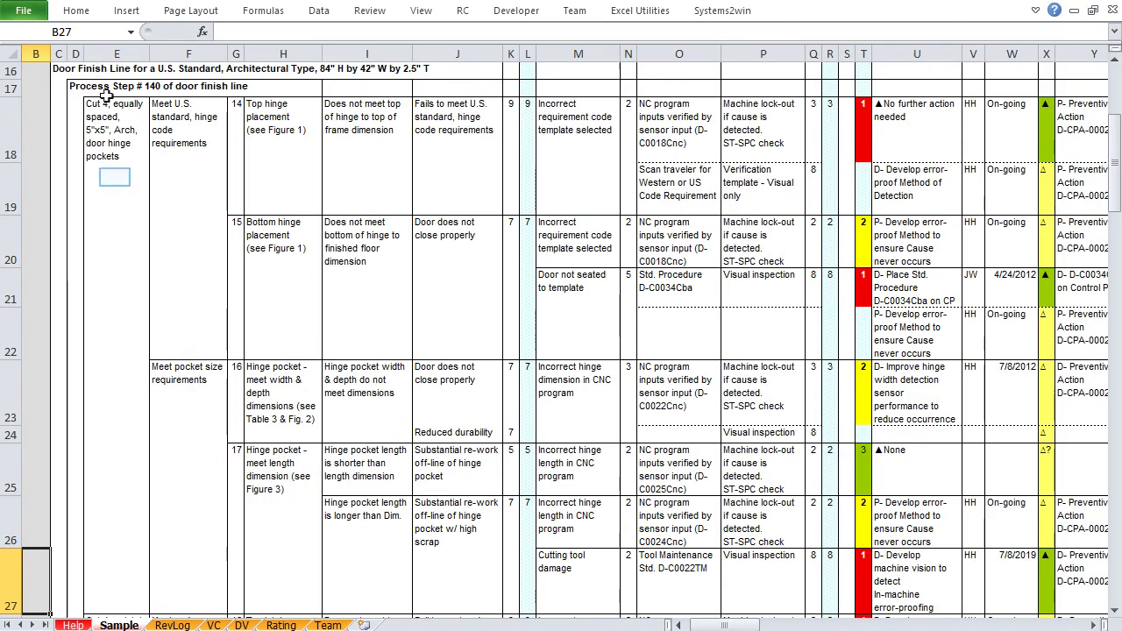
left_click(114, 177)
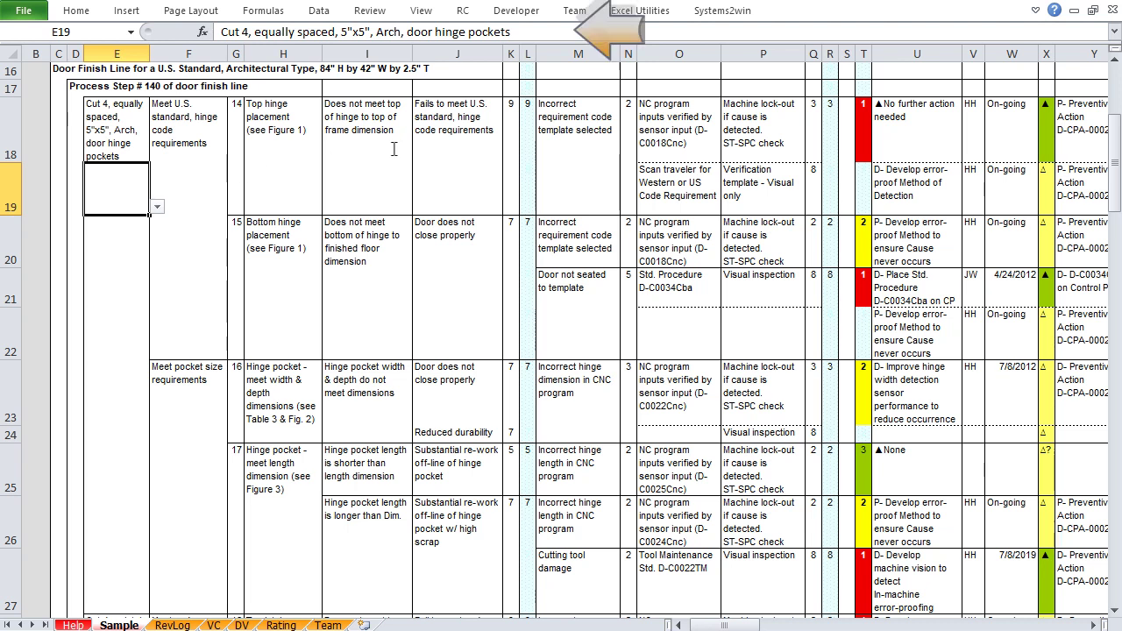
left_click_drag(512, 32, 202, 32)
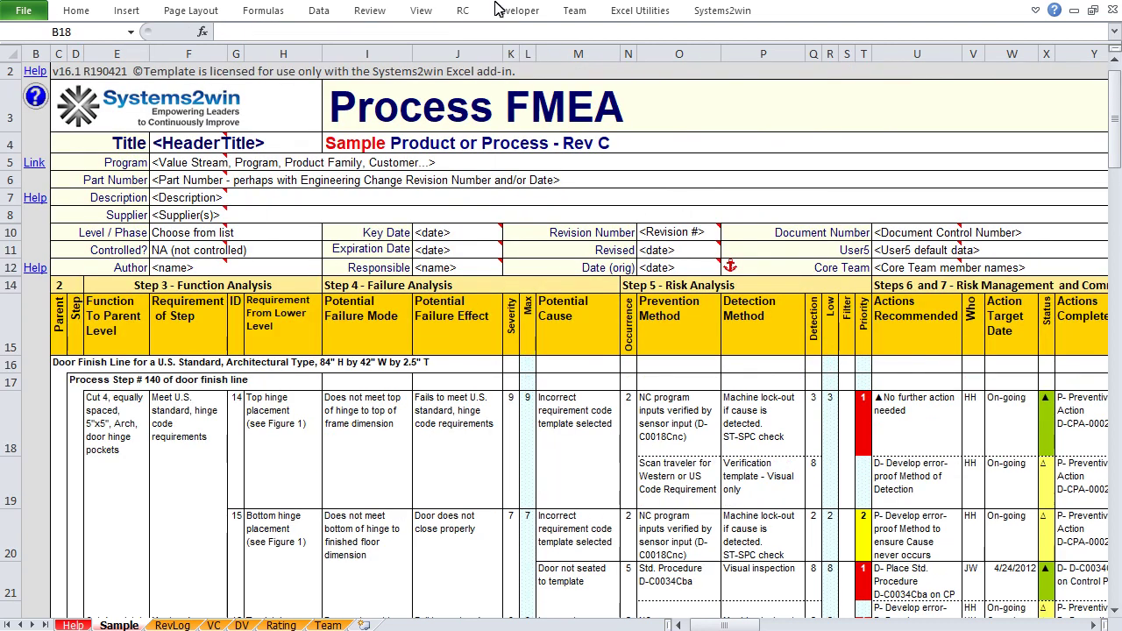
Turn on filters with Systems2win Set or Reset Filter and view the Potential Failure Mode filter choices.
left_click(740, 14)
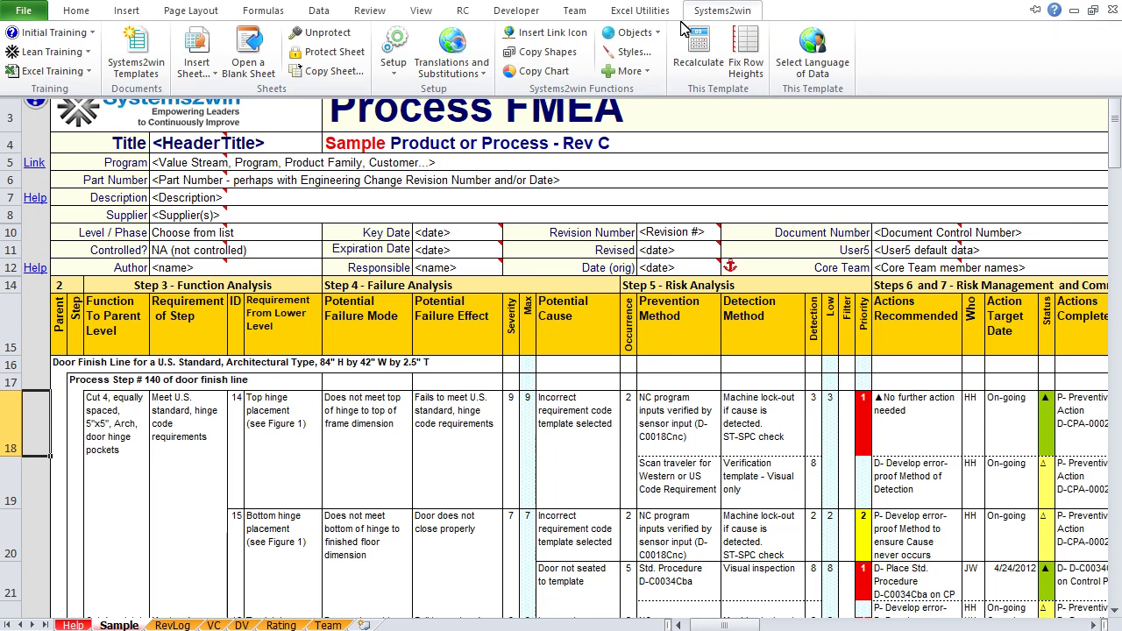
left_click(651, 75)
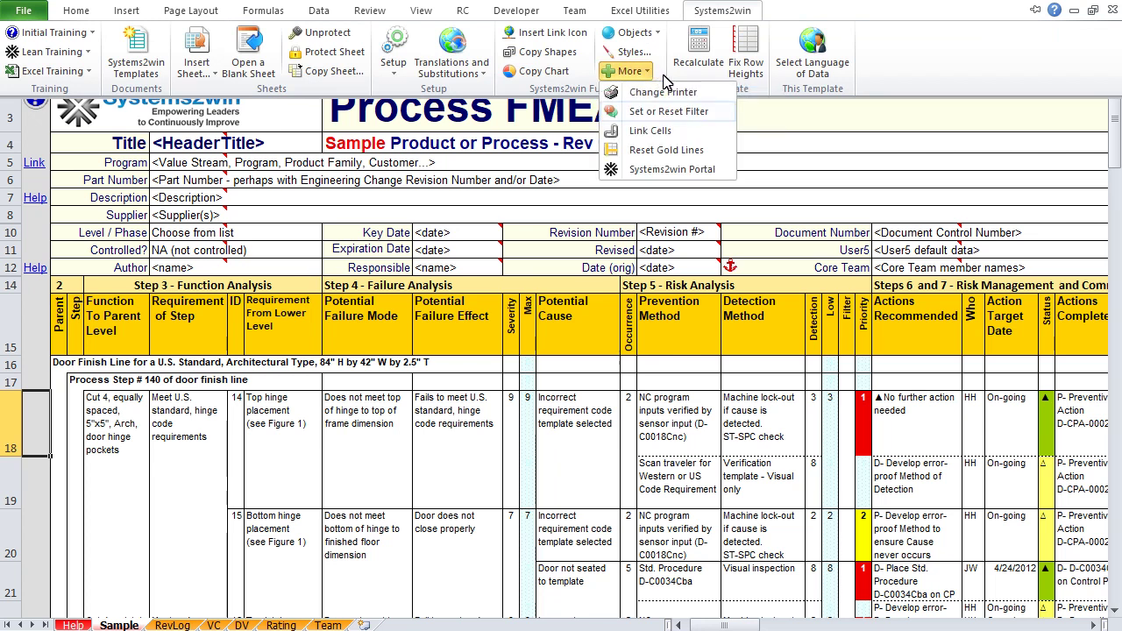
left_click(682, 120)
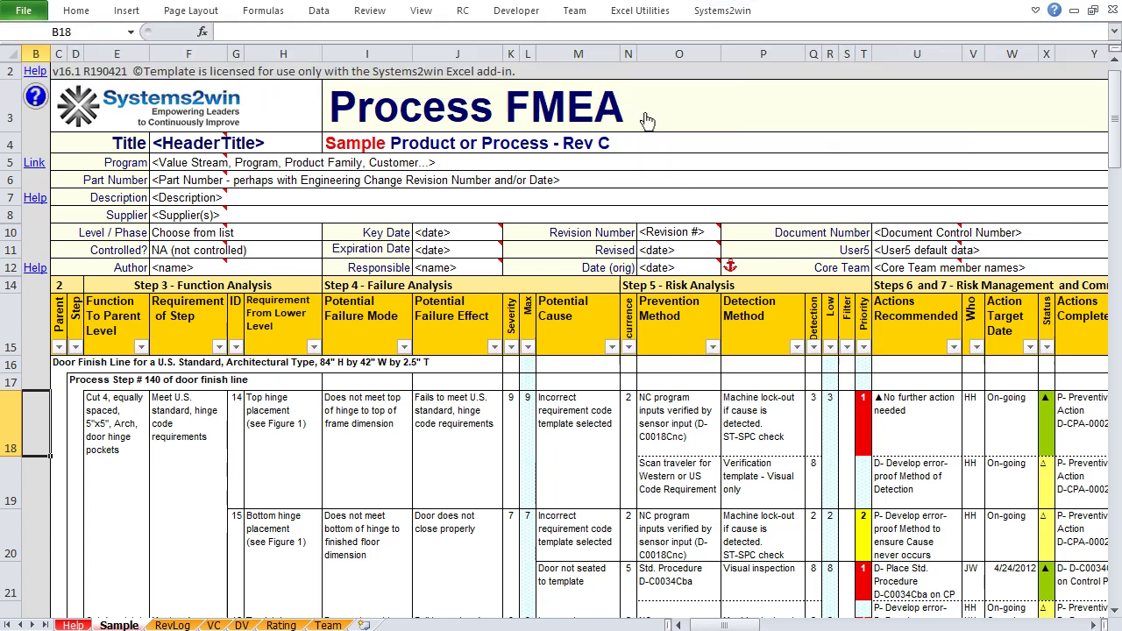
left_click(405, 348)
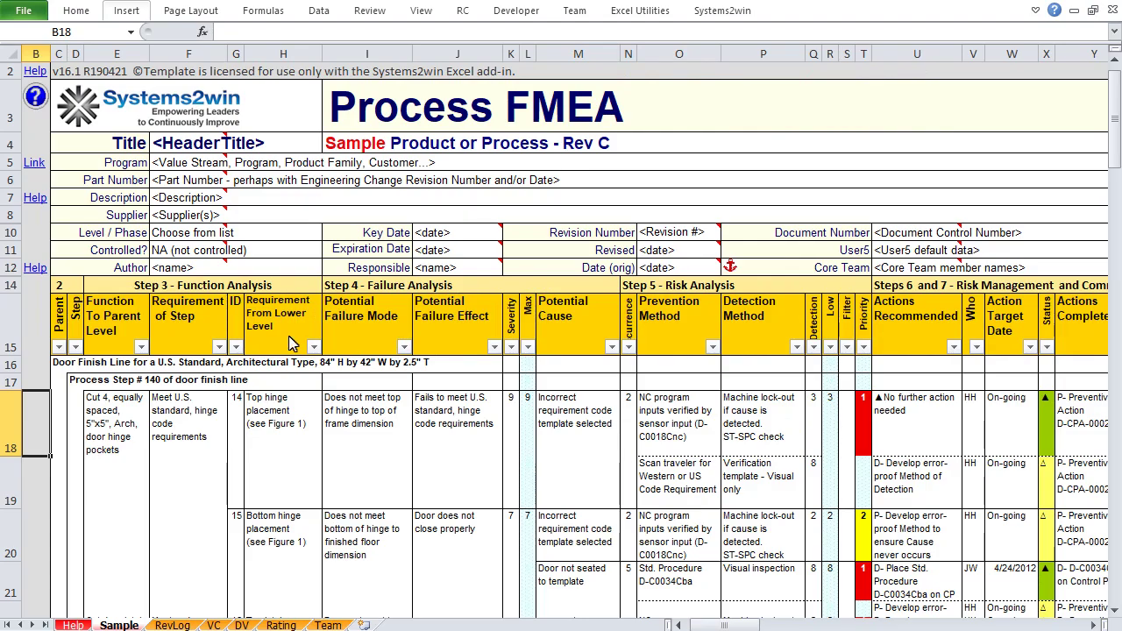
Insert a blank Design FMEA template sheet, Template (2), and scroll to its empty entry rows.
left_click(126, 11)
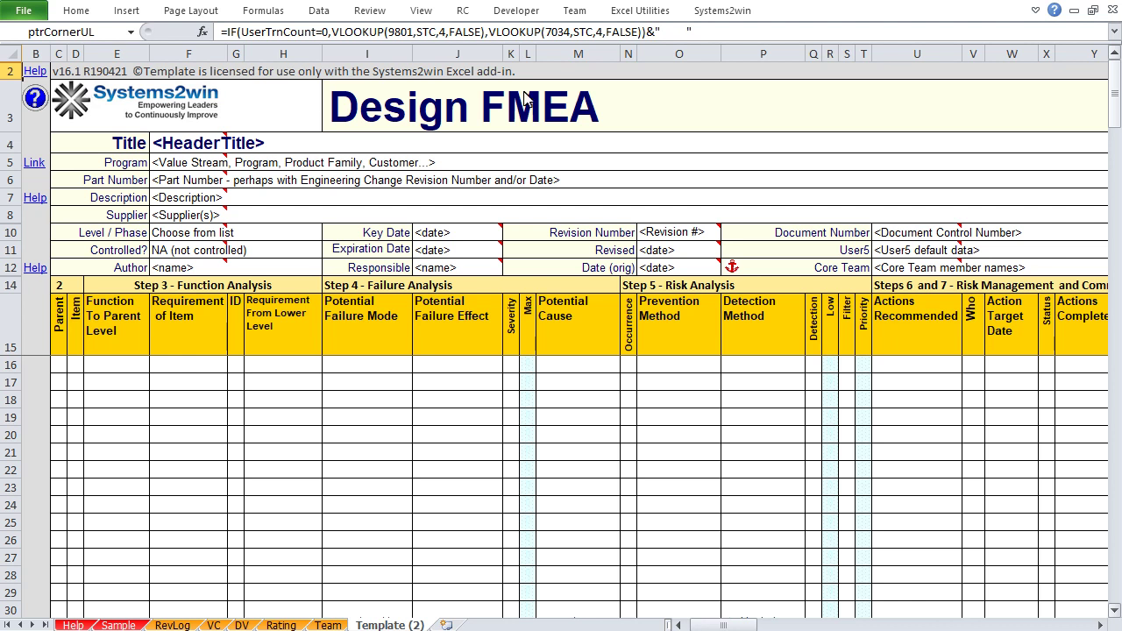
left_click_drag(1114, 104, 1117, 207)
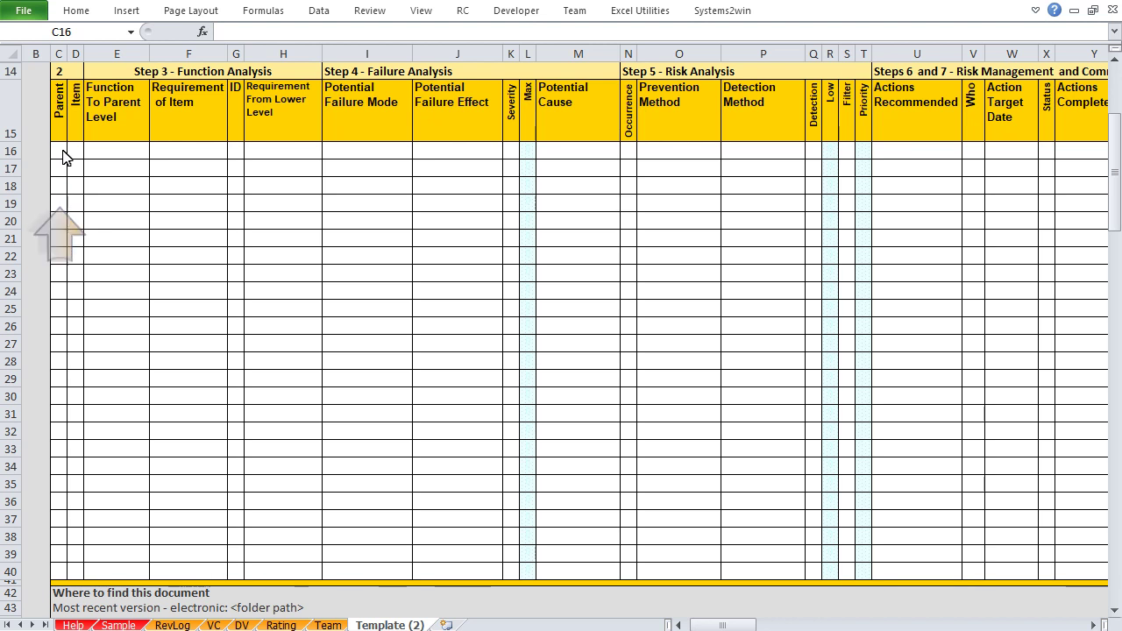
Enter 'Parent System - with very long description' in C16 and copy it down through C36.
type("Parent System")
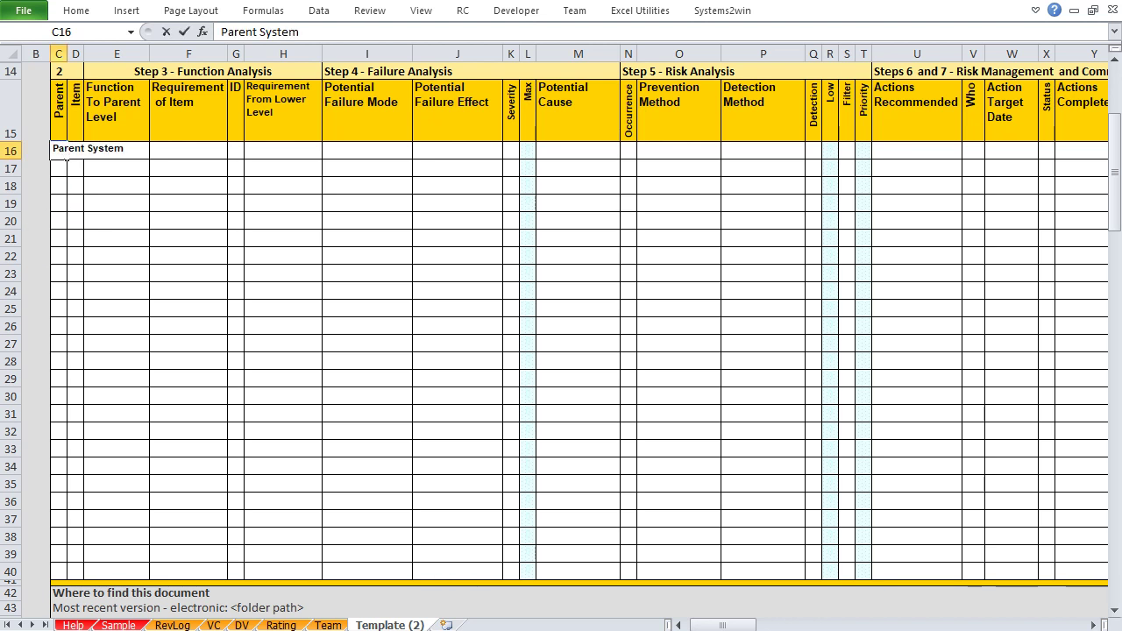
type(" - with very l")
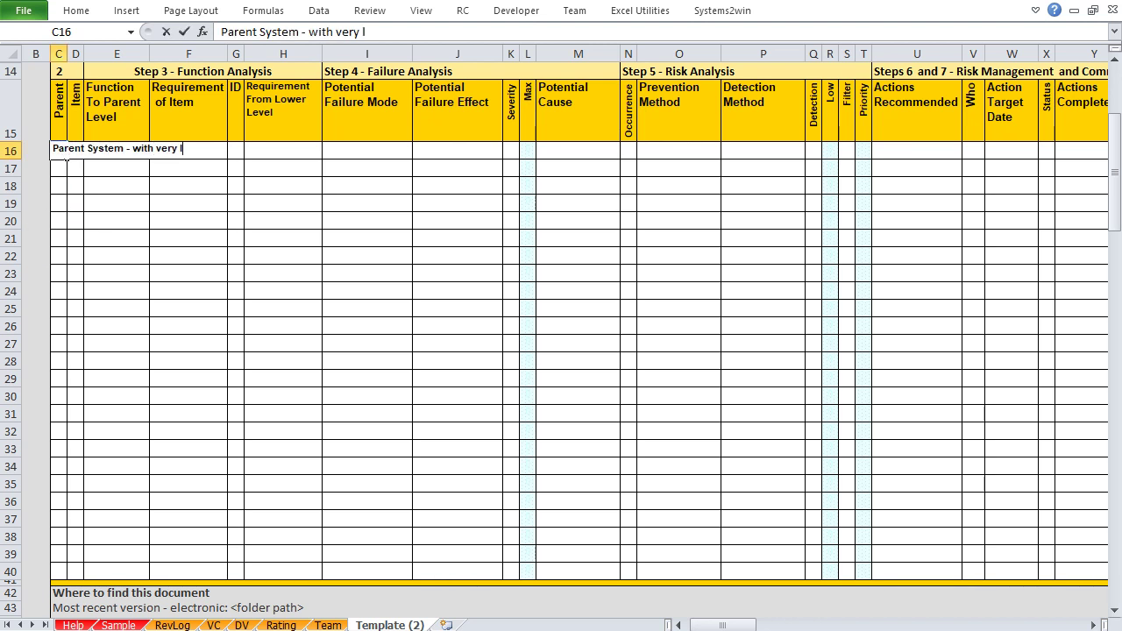
type("ong description")
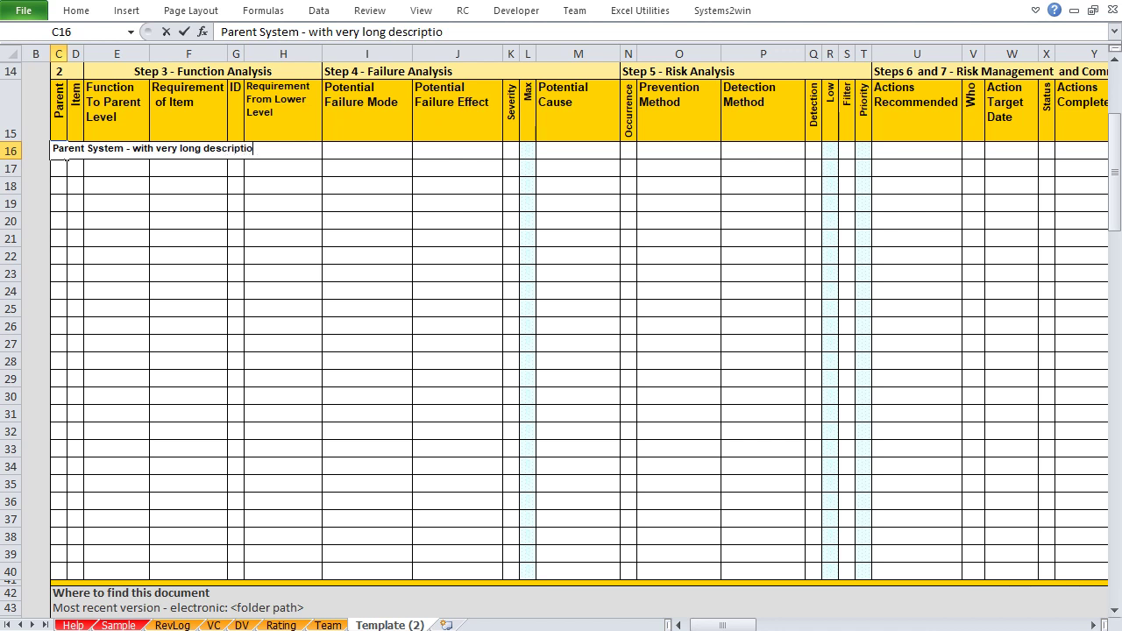
key("Return")
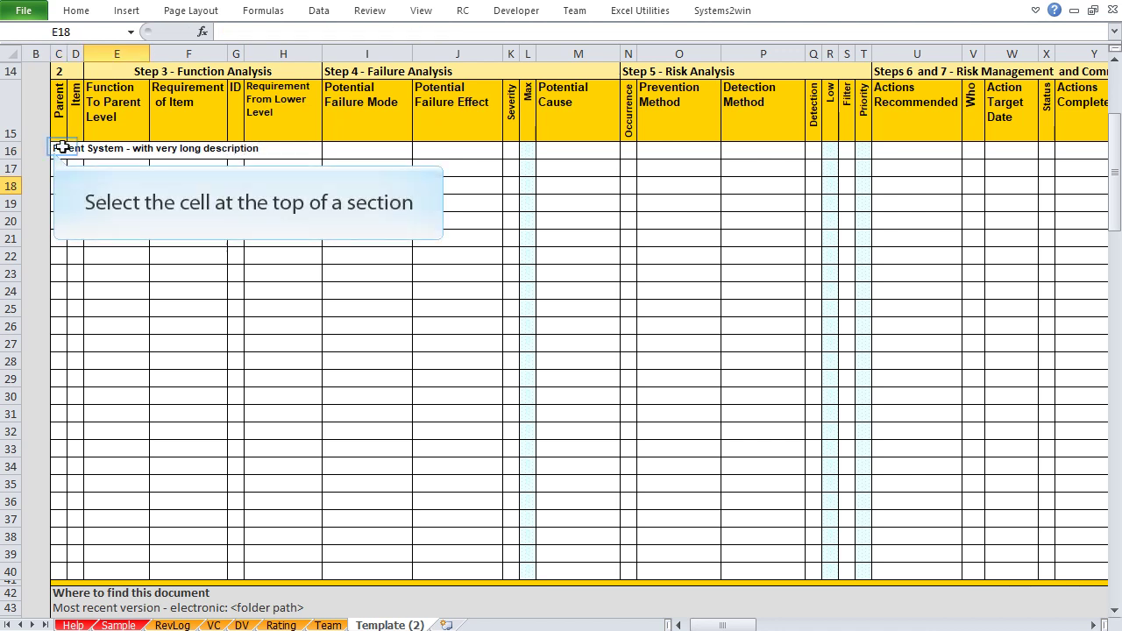
left_click(61, 149)
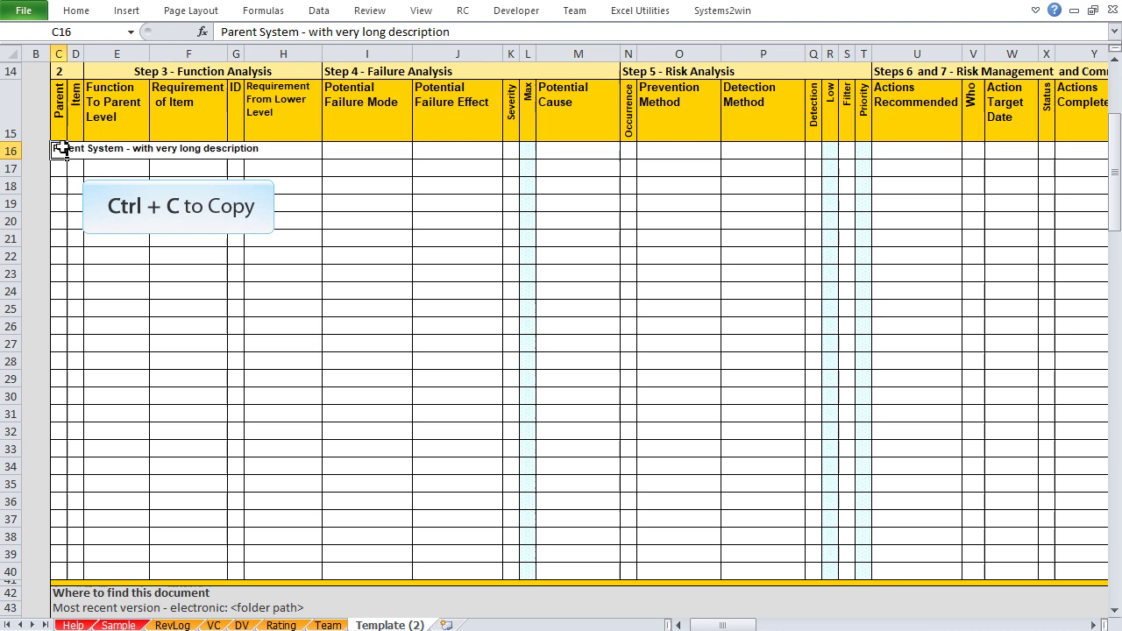
key("ctrl+c")
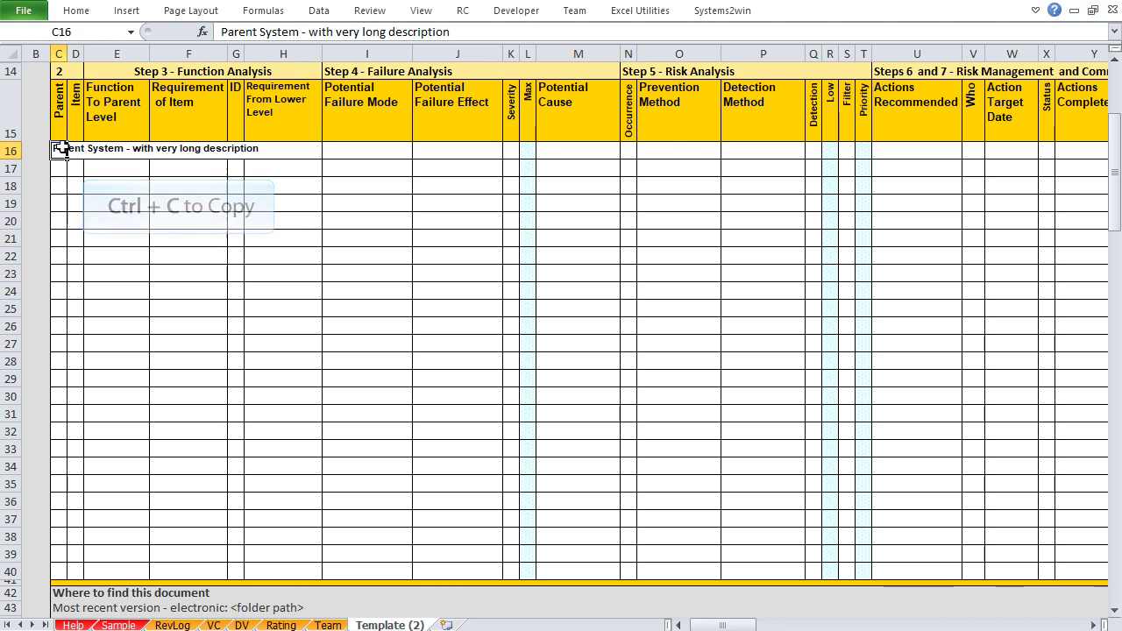
left_click_drag(59, 167, 58, 500)
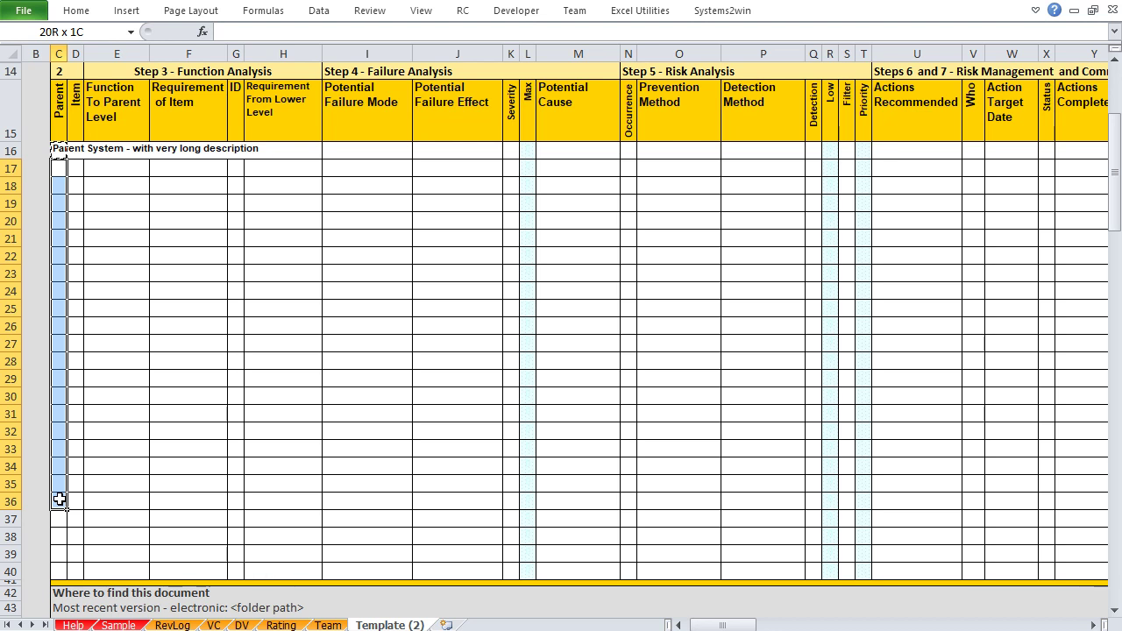
key("ctrl+v")
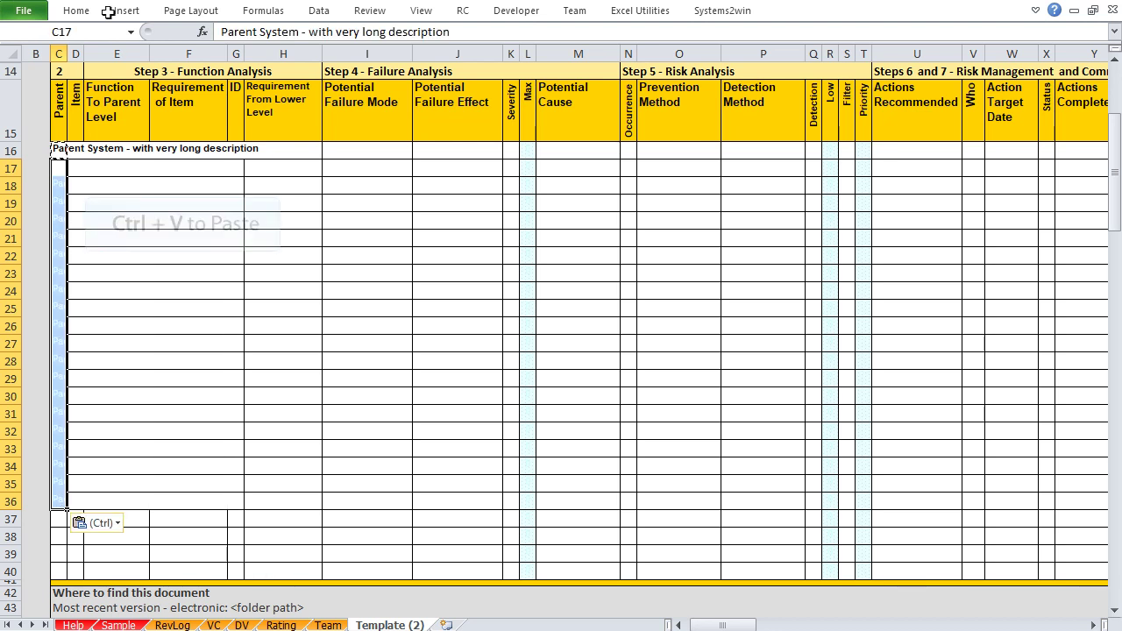
left_click(273, 272)
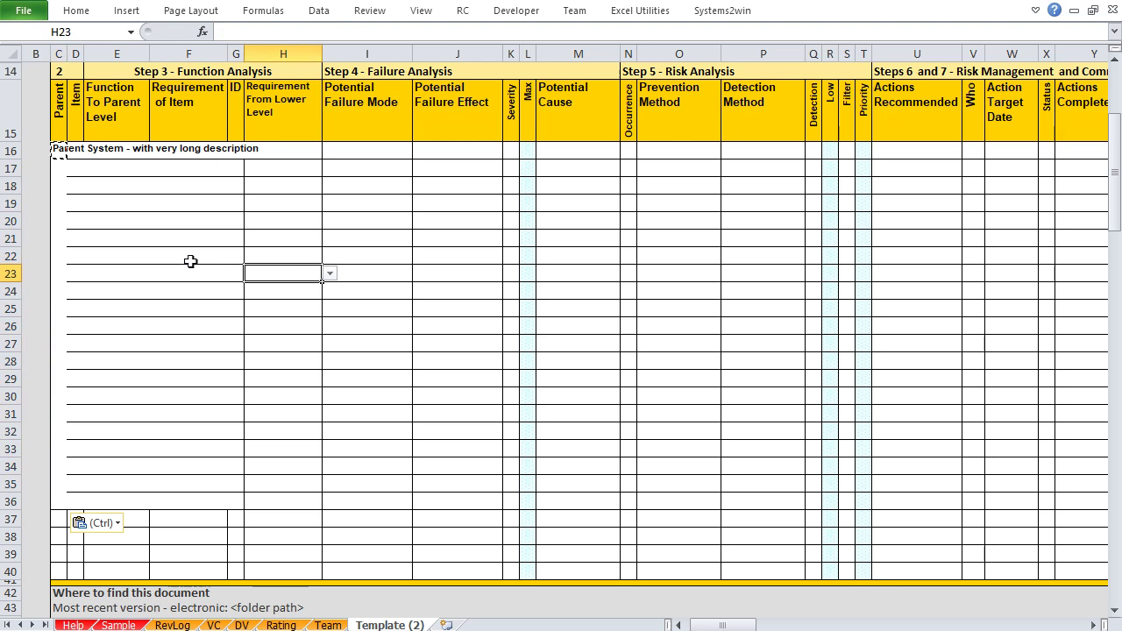
Enter 'Item Part number with very long description too' in D17 and copy it into D18:D25.
left_click(77, 166)
type("Item Part numbe")
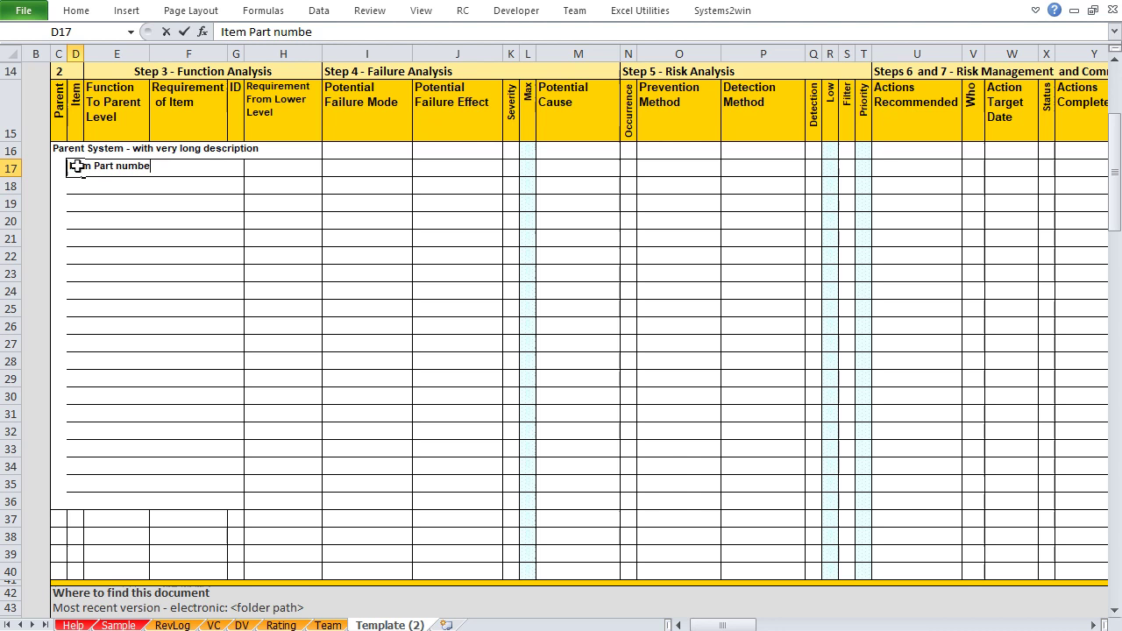
type("r with very lo")
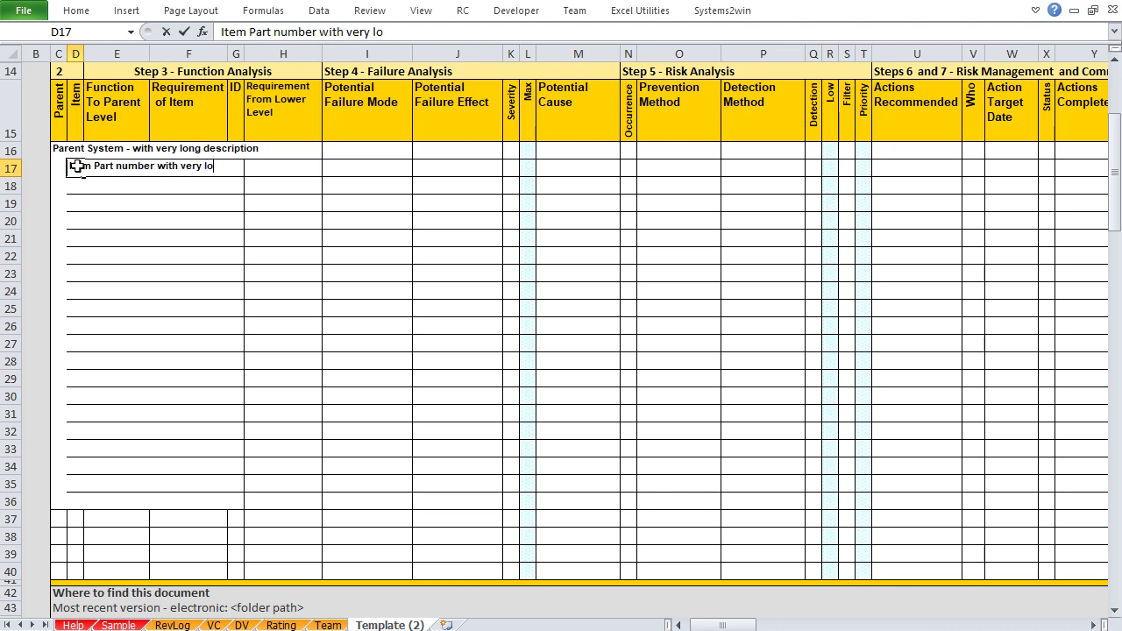
type("ng description too")
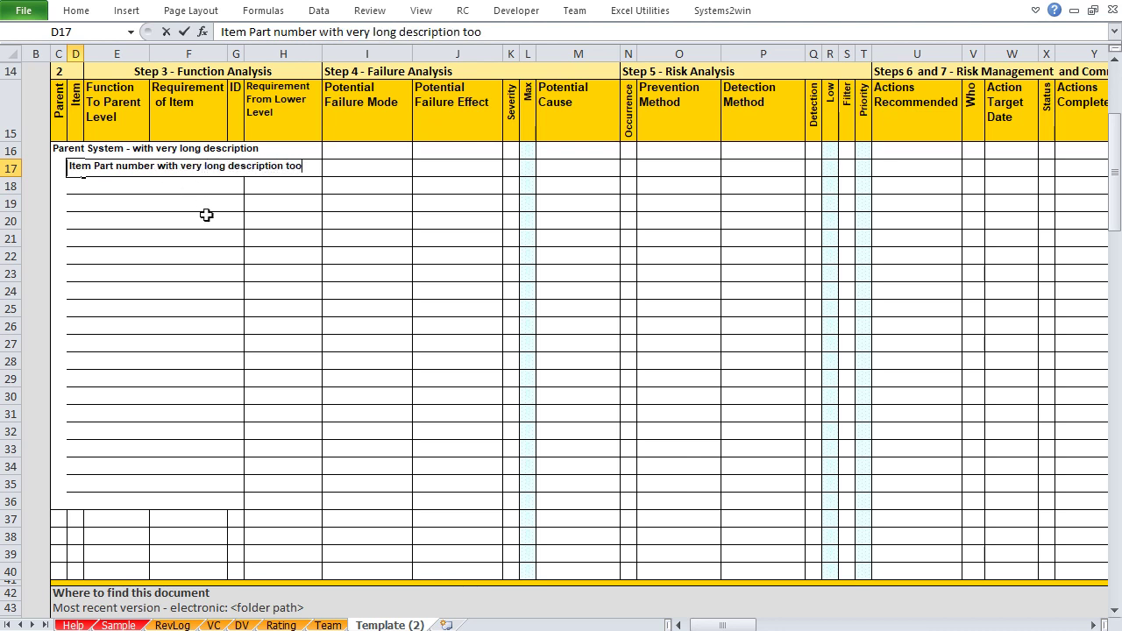
key("ctrl+Return")
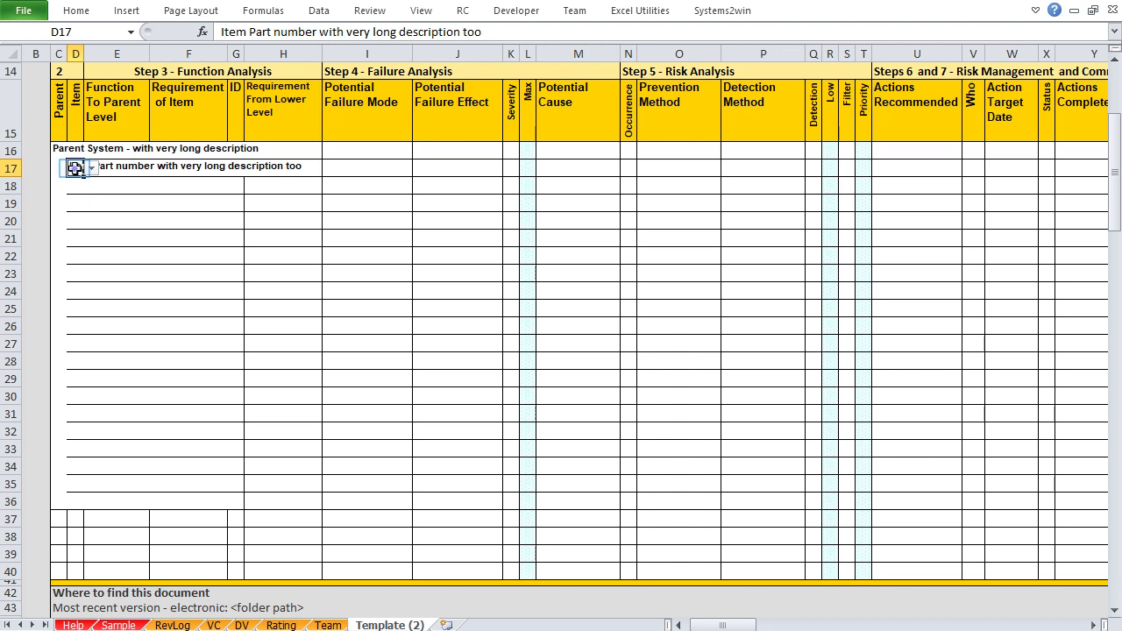
key("ctrl+c")
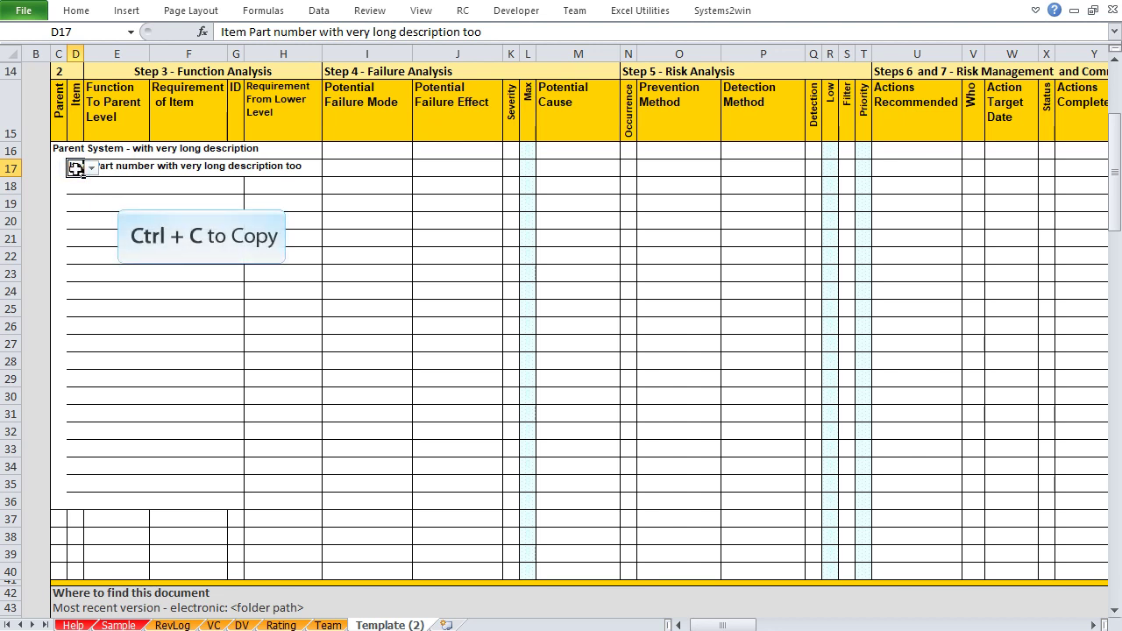
left_click_drag(76, 186, 77, 309)
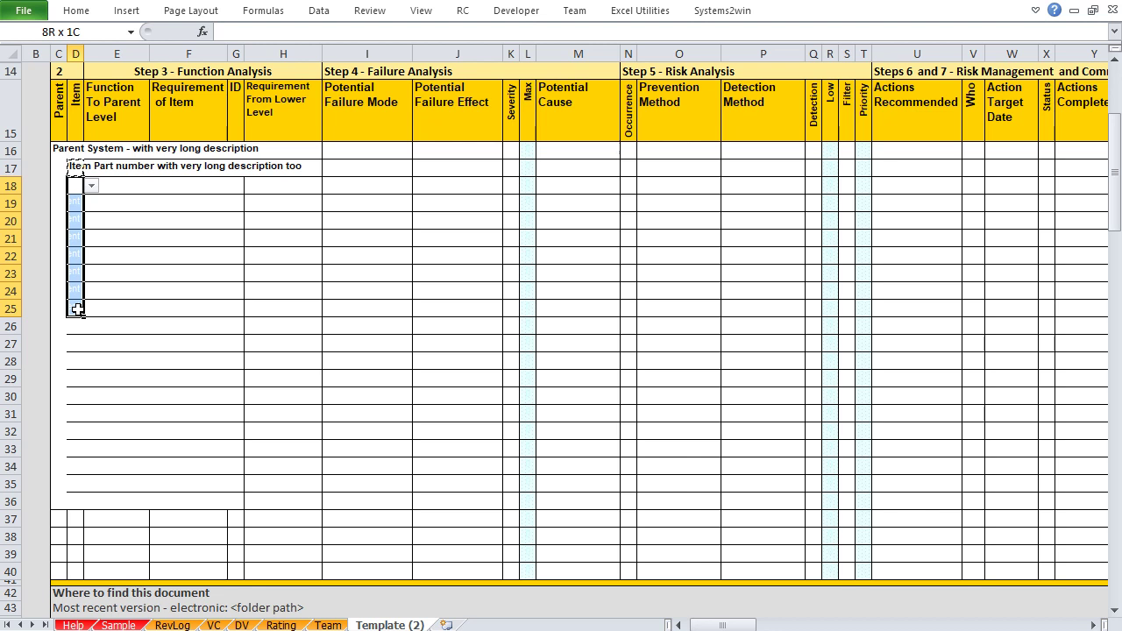
key("ctrl+v")
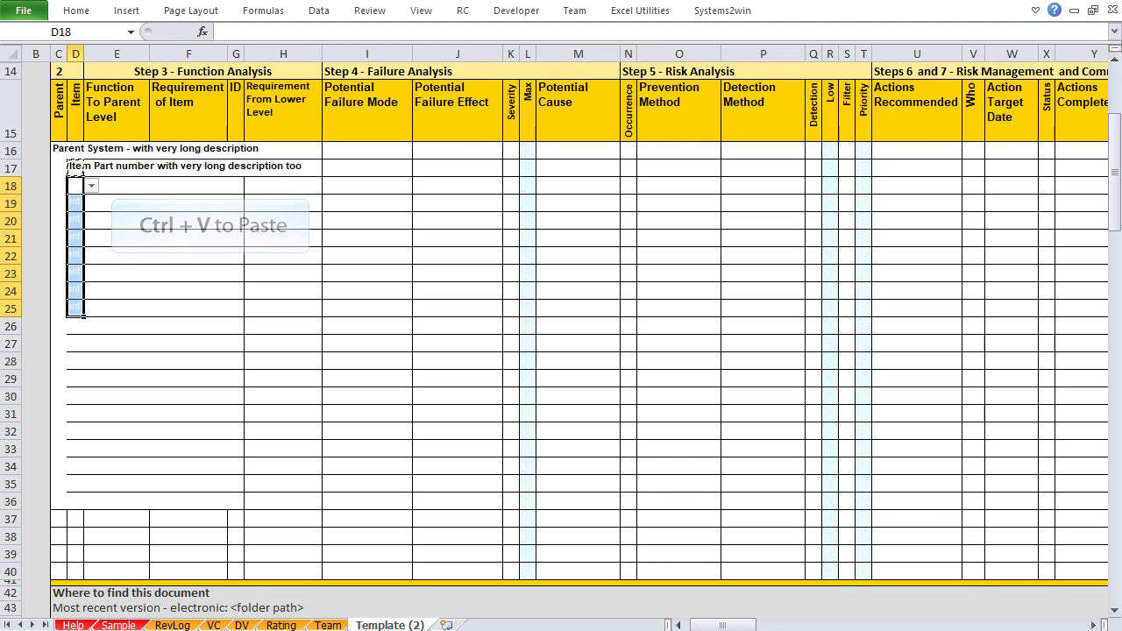
Enter 'Item 2' in D26 and paste it down through D36.
left_click(76, 327)
type("Item 2")
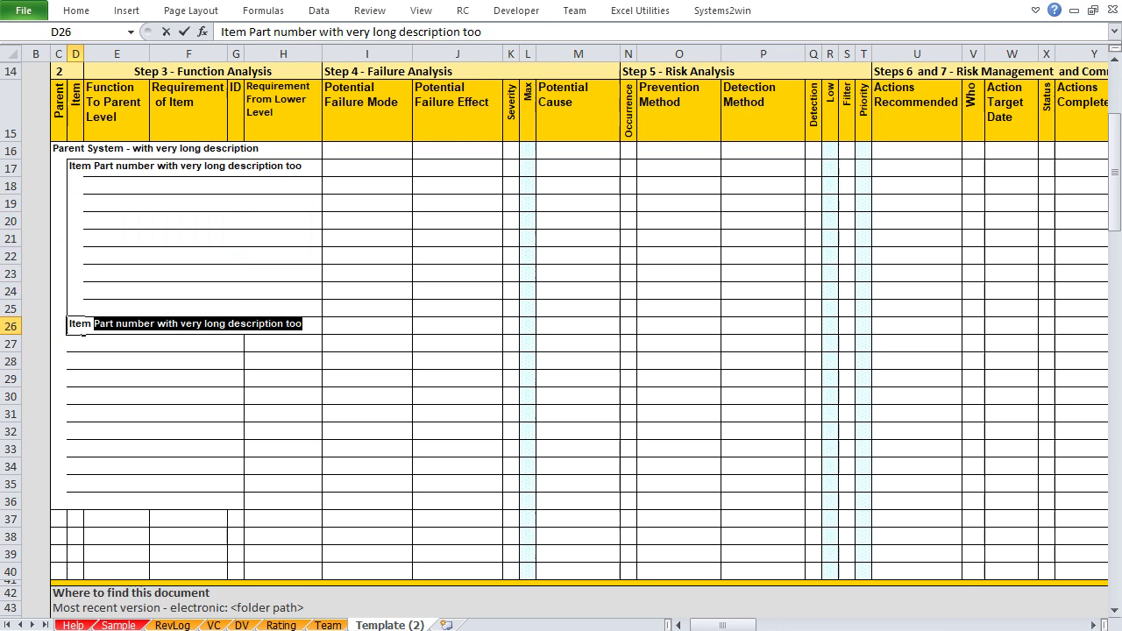
key("ctrl+Return")
key("ctrl+c")
left_click_drag(75, 343, 82, 504)
key("ctrl+v")
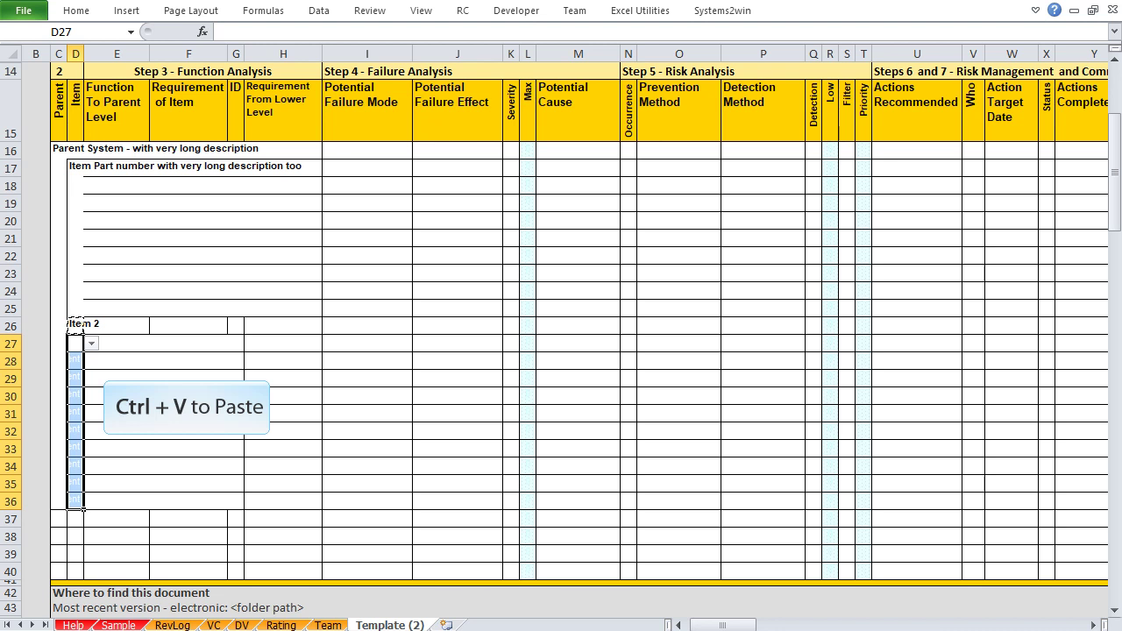
Fill D27:D36 with Item 2, then pick Function 1 in E18 and copy it for E19:E20.
key("ctrl+v")
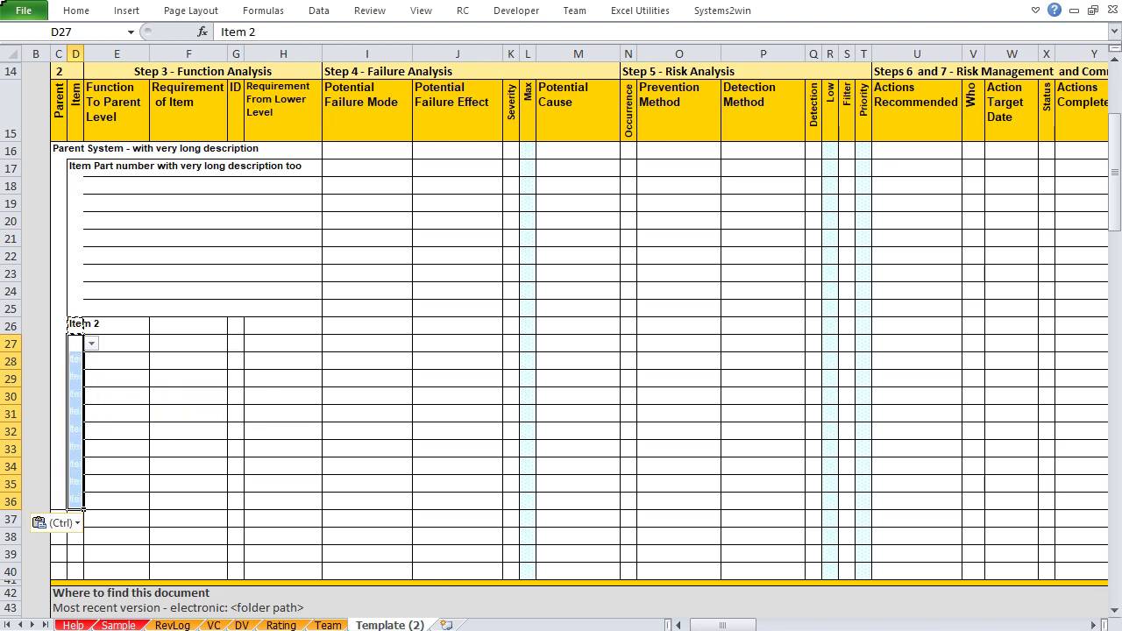
left_click(122, 184)
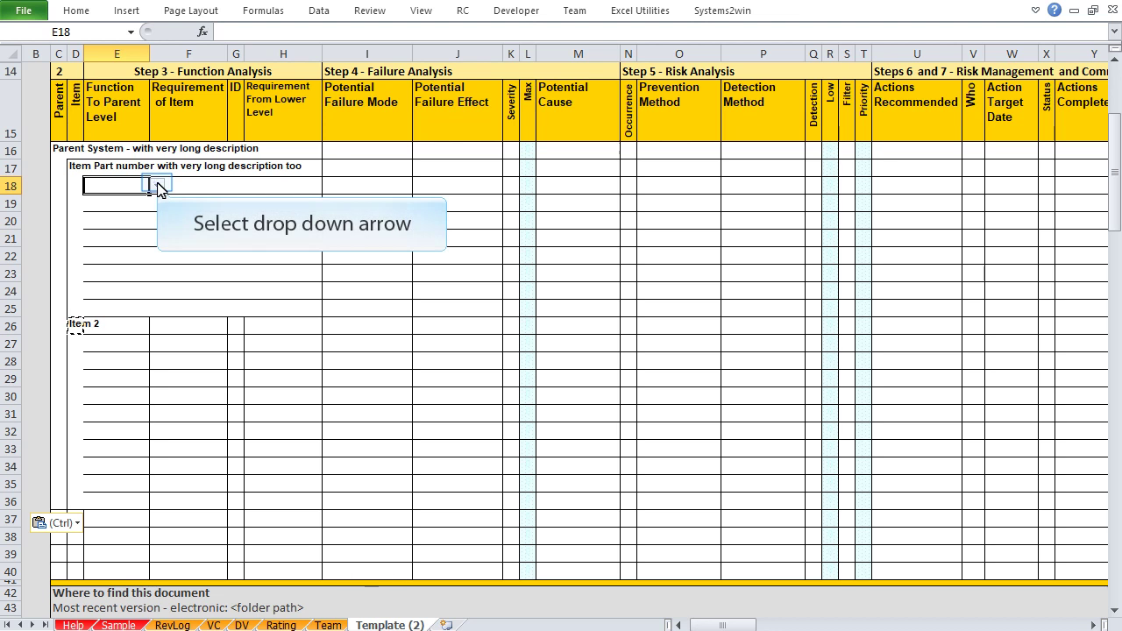
left_click(156, 186)
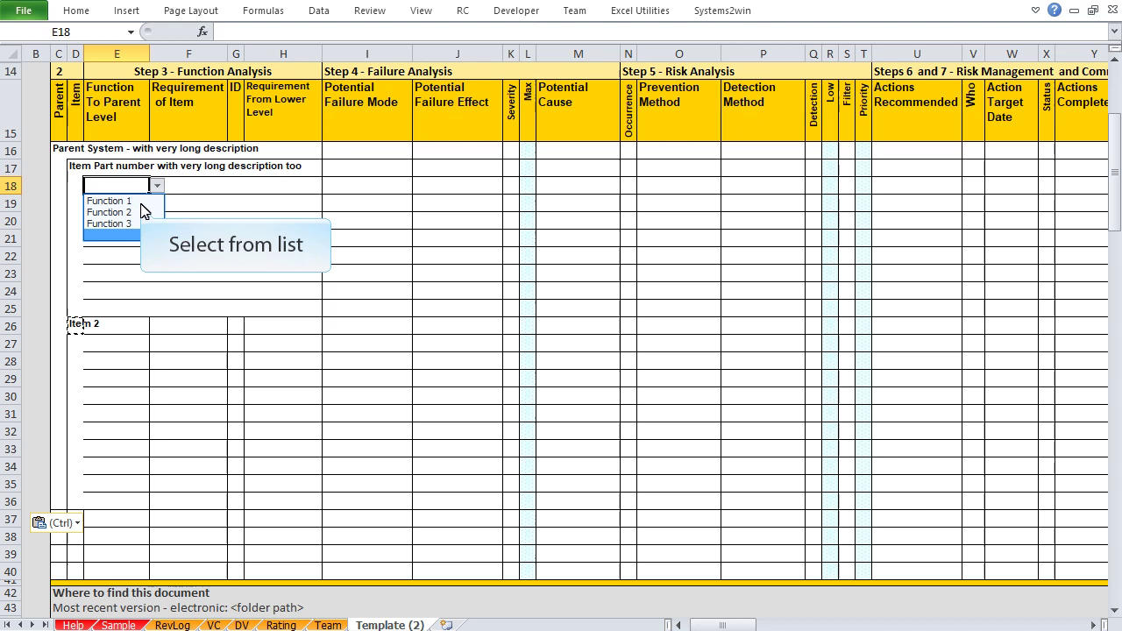
left_click(130, 201)
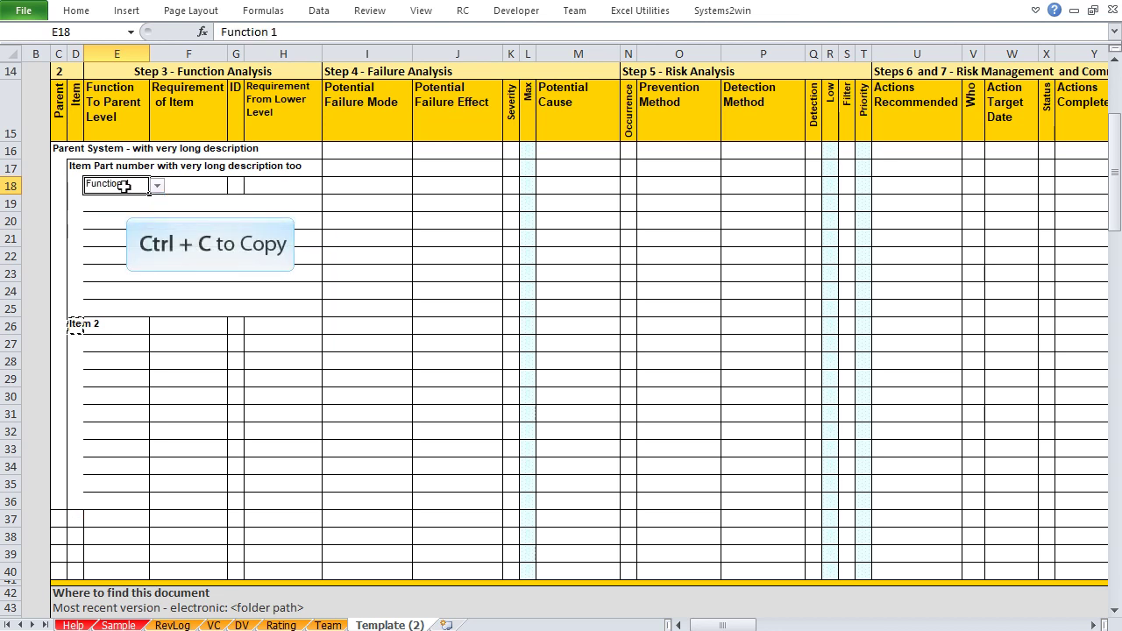
key("ctrl+c")
left_click_drag(105, 203, 105, 226)
Paste Function 1 into E19:E20 and enter 'Unique Function' in E21.
key("ctrl+v")
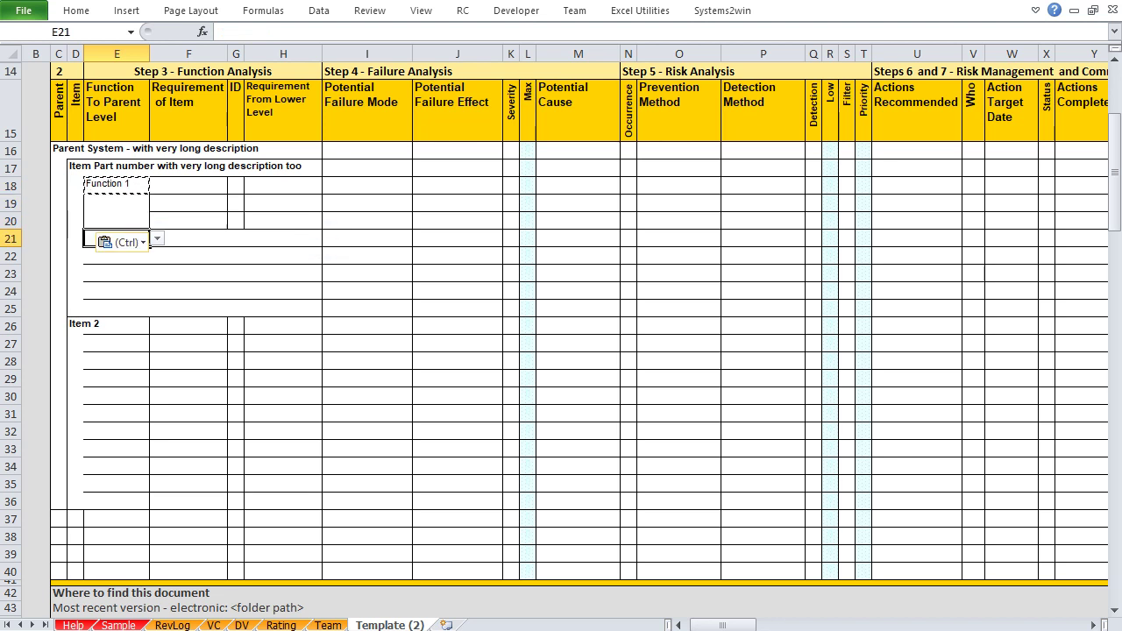
key("Return")
type("Unique Fu")
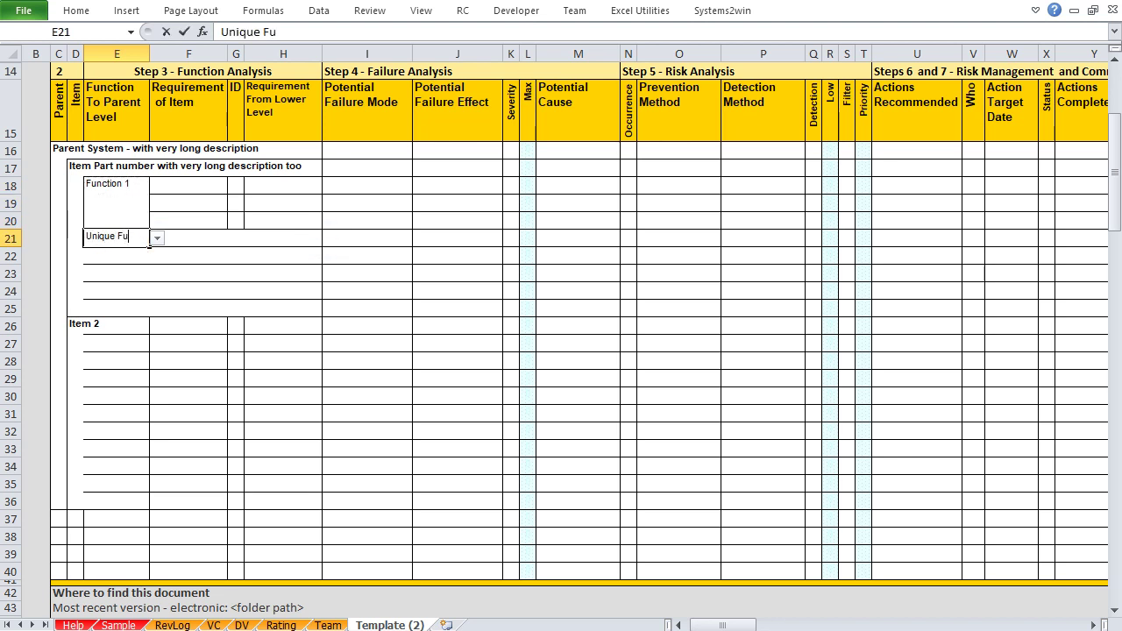
type("nction")
key("Return")
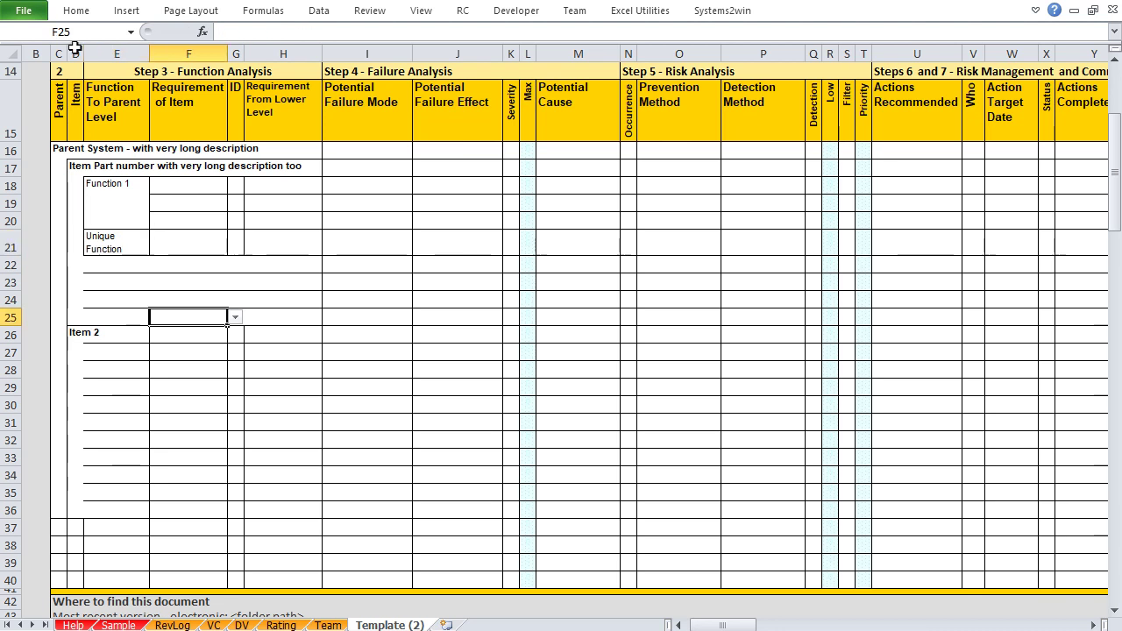
Paste 'Unique Function' from E21 as values into E22:E25.
left_click(108, 248)
key("ctrl+c")
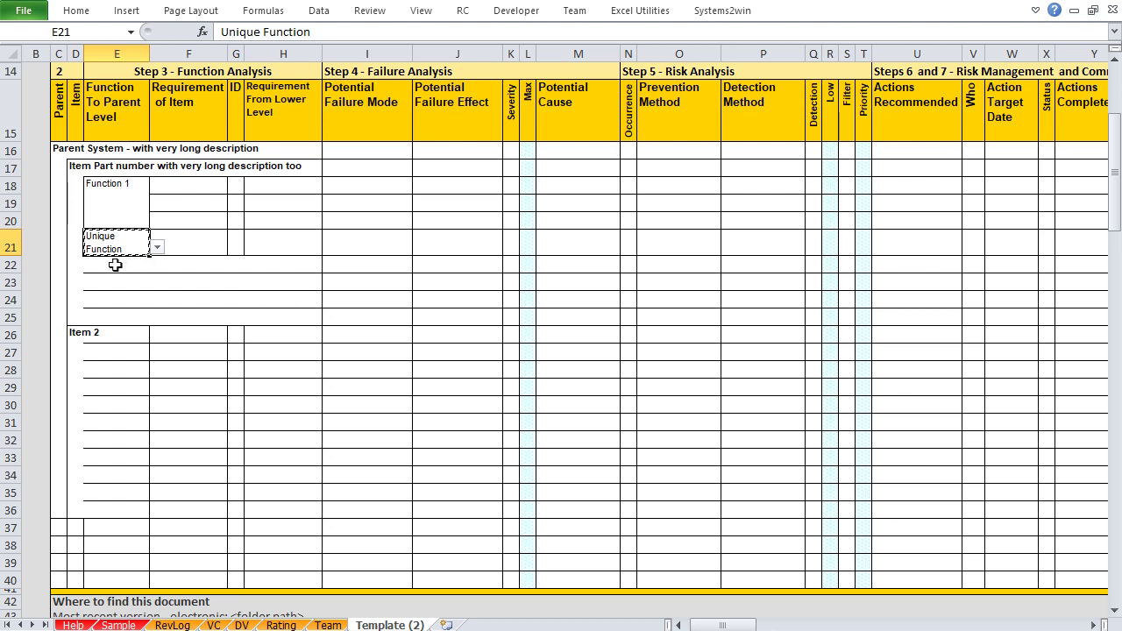
left_click_drag(114, 264, 110, 316)
right_click(119, 265)
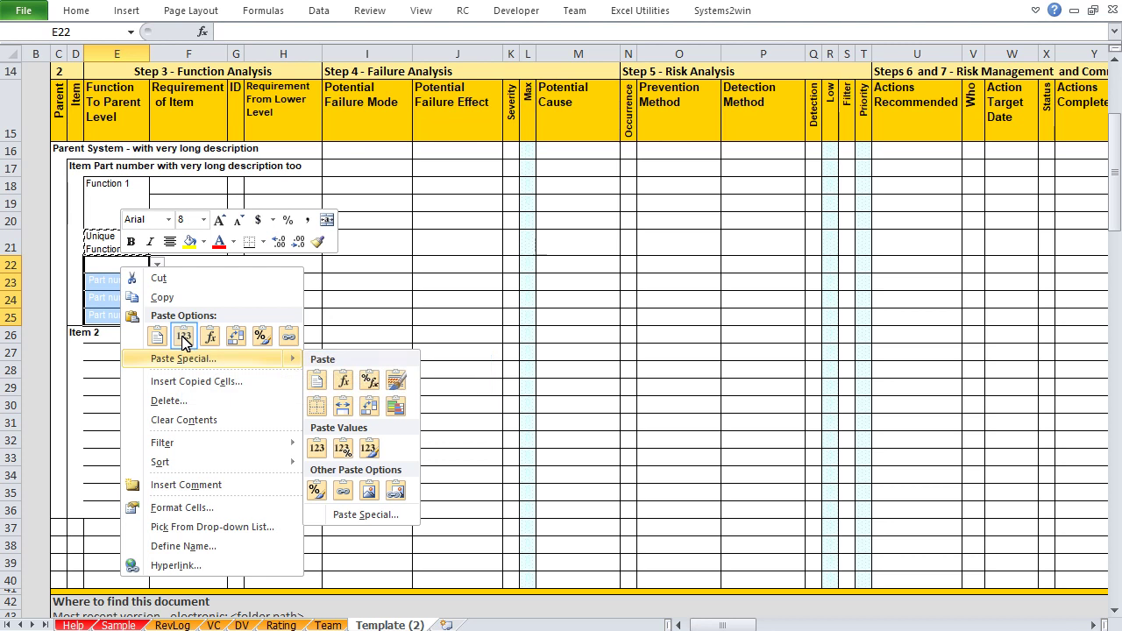
left_click(183, 336)
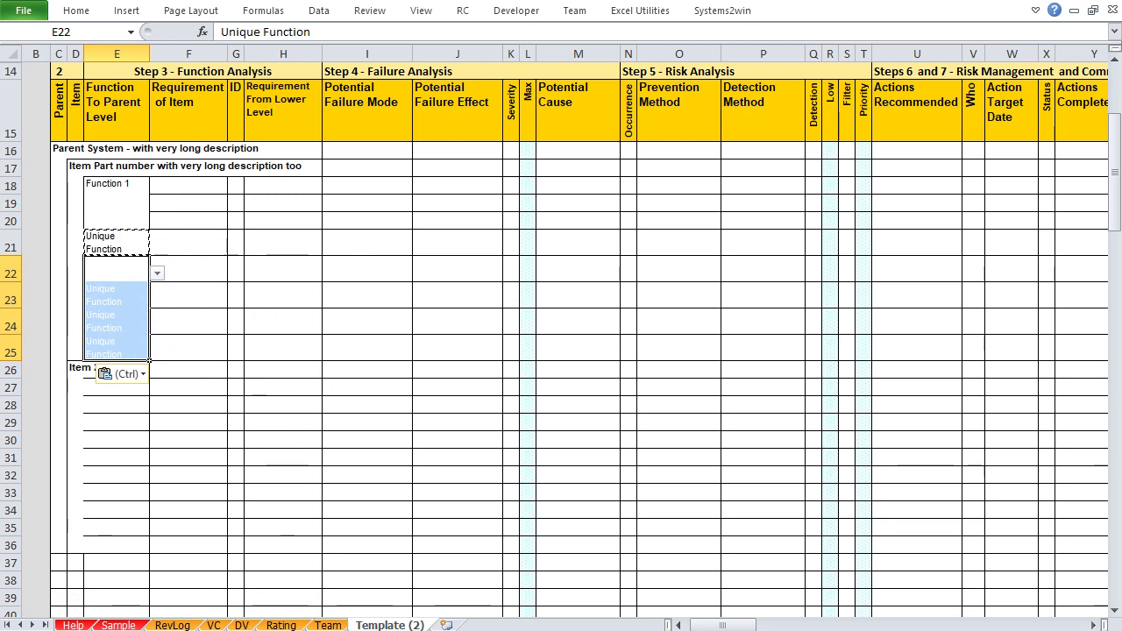
left_click(219, 426)
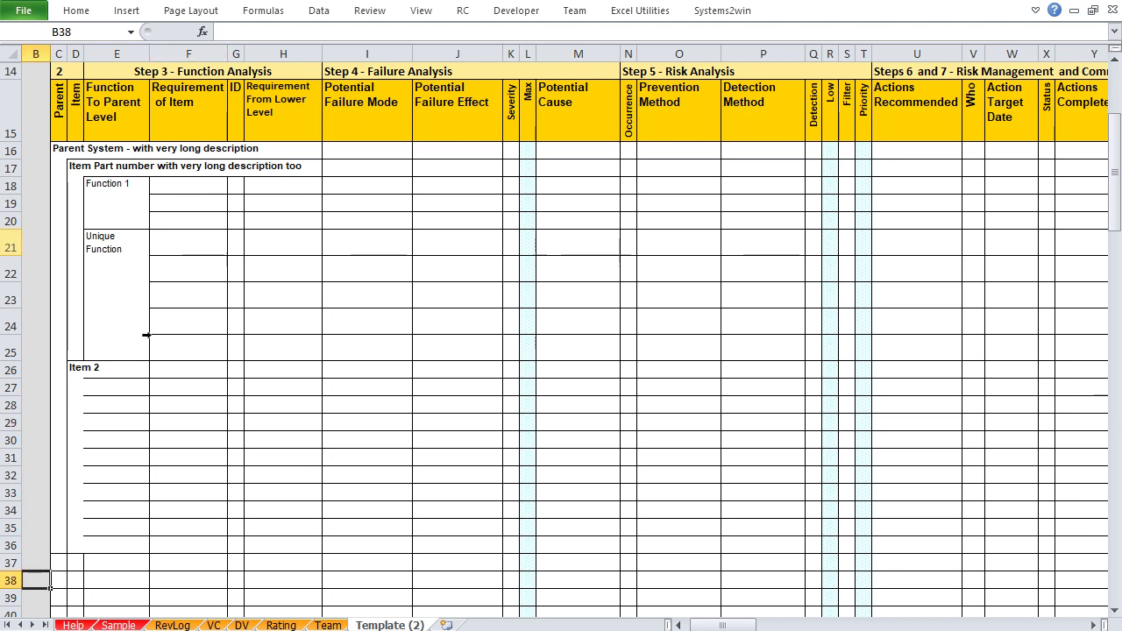
Run Systems2win Fix Row Heights on rows 21–25 and confirm the completion message.
left_click(4, 246)
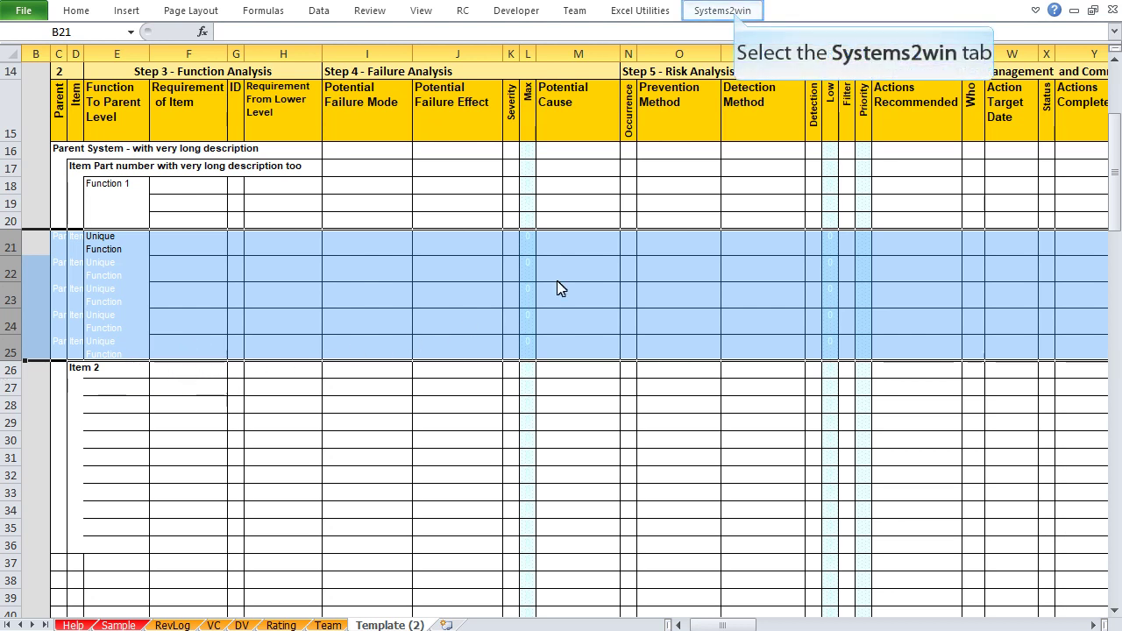
left_click(733, 13)
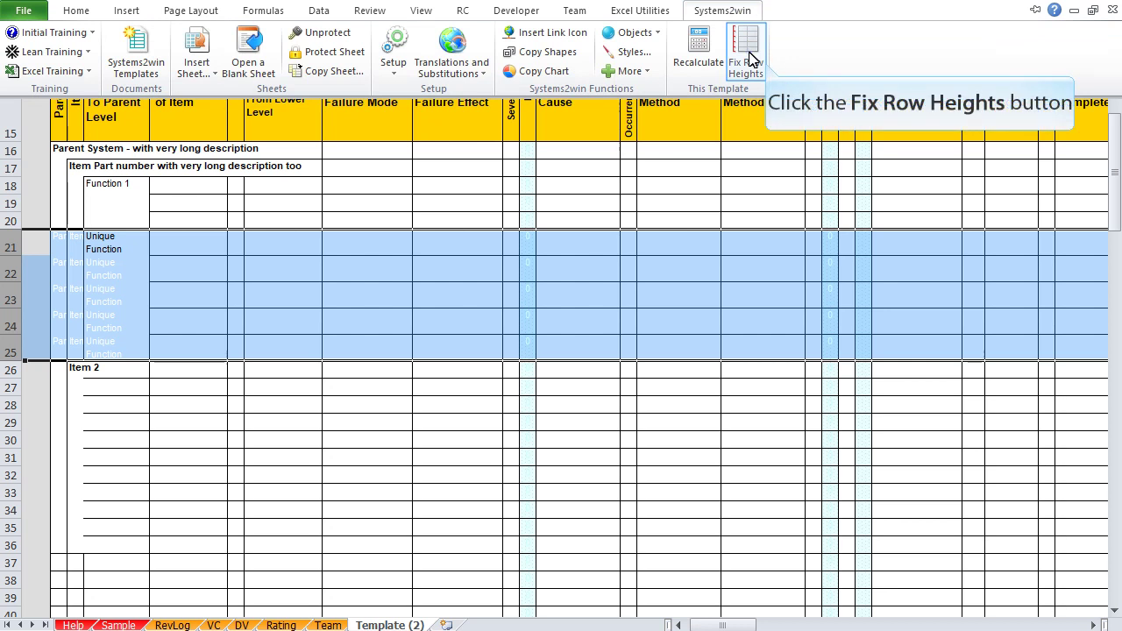
left_click(746, 58)
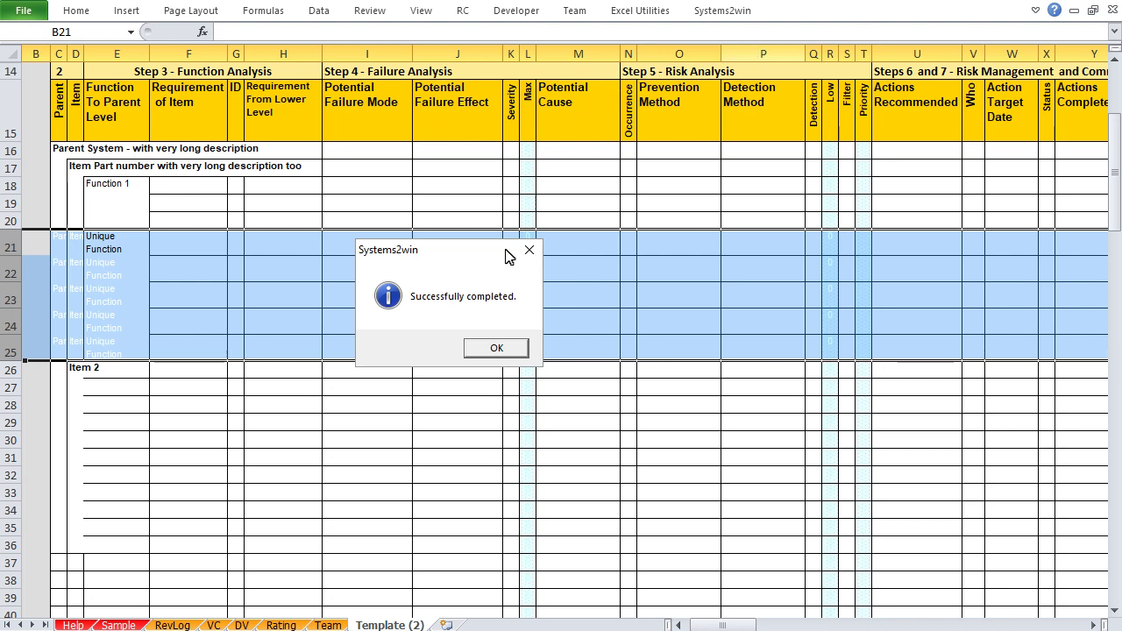
left_click(496, 348)
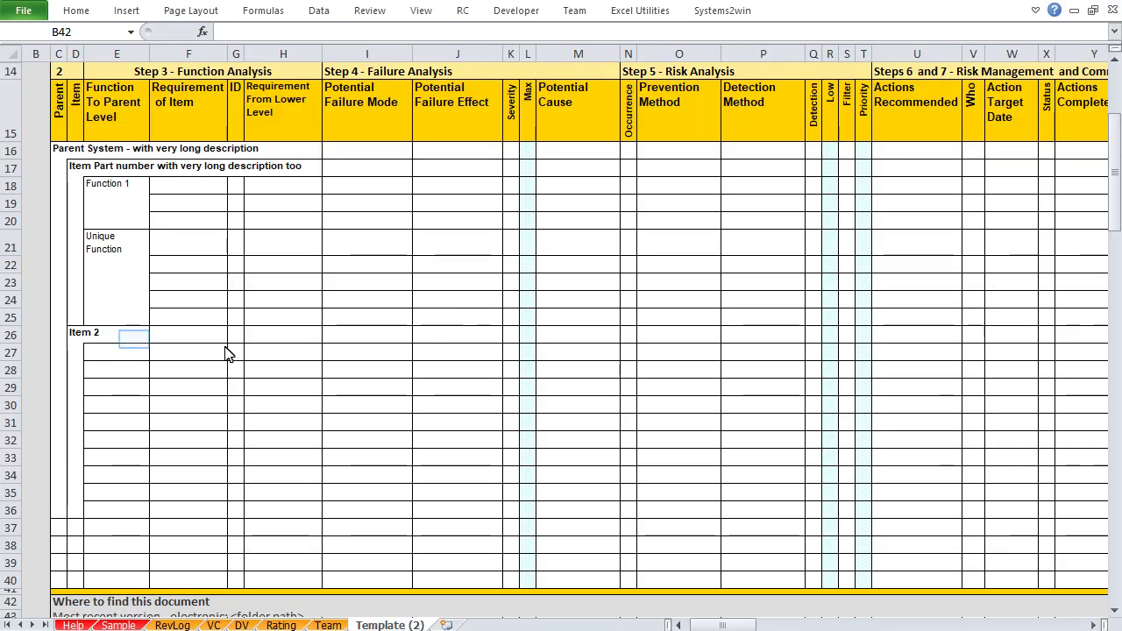
Choose Function 2 from the dropdown list in cell E26.
left_click(135, 341)
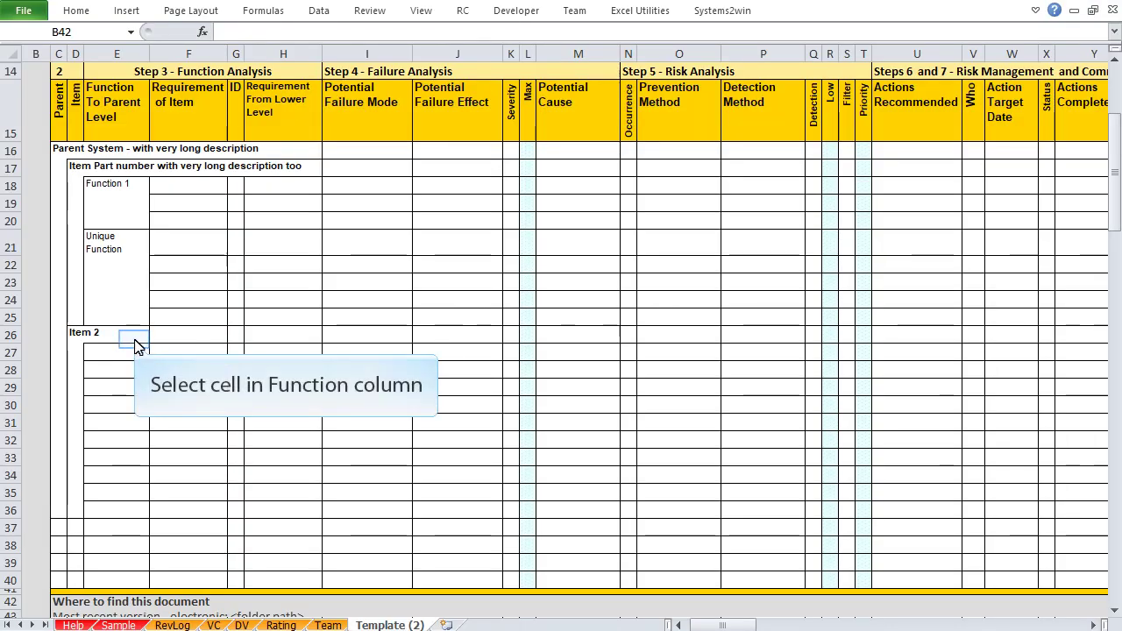
left_click(136, 343)
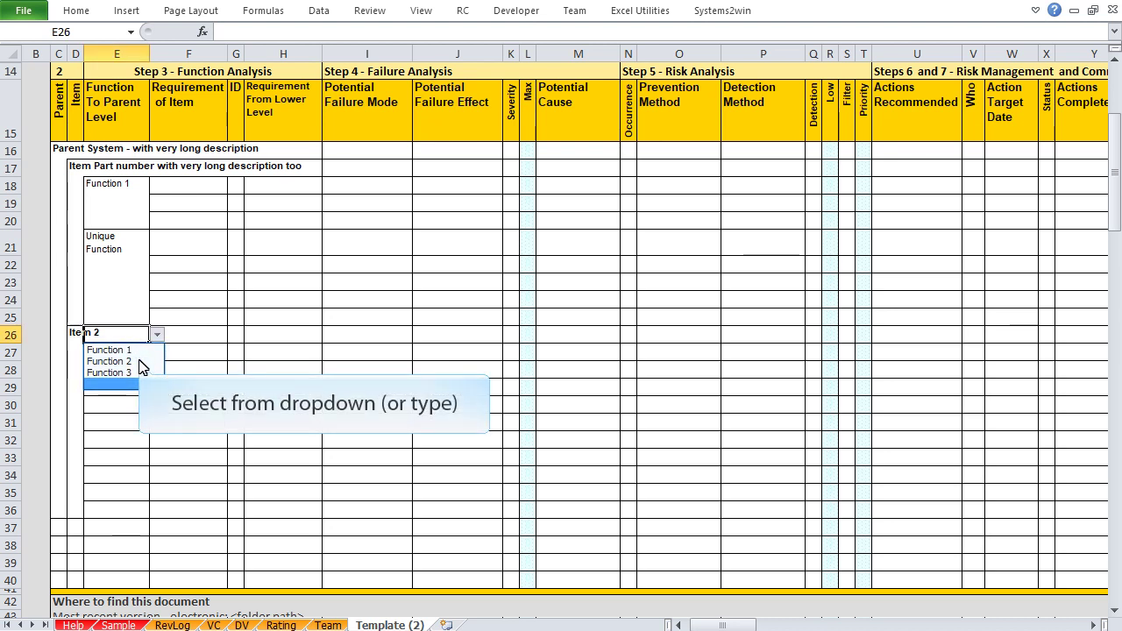
left_click(138, 361)
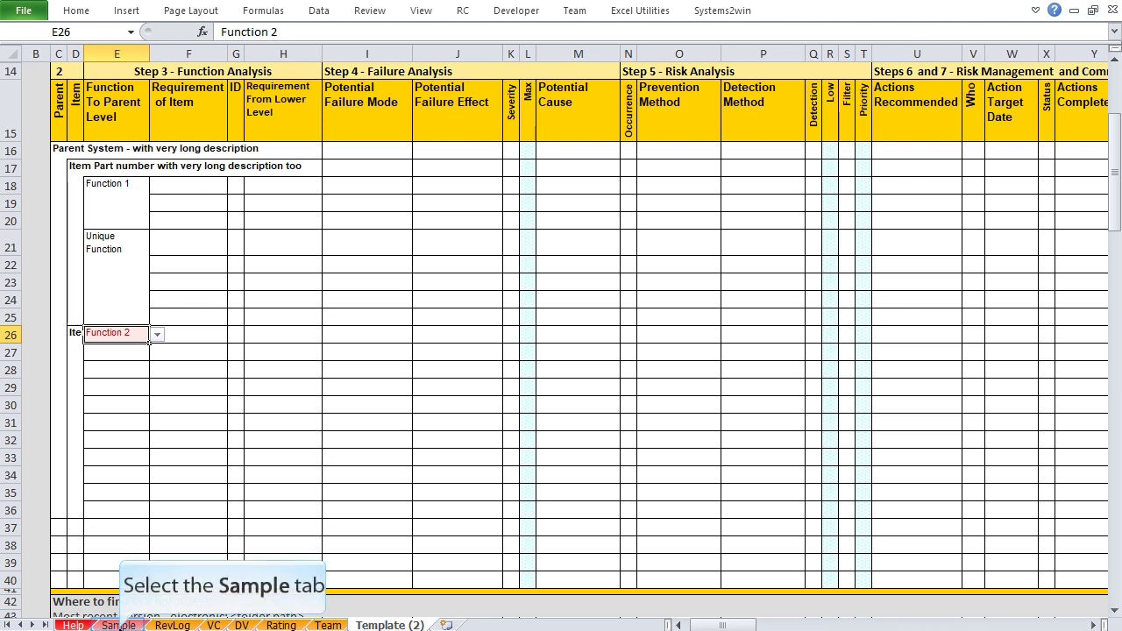
Switch to the Sample sheet and scroll to its error-proofing example rows.
left_click(118, 625)
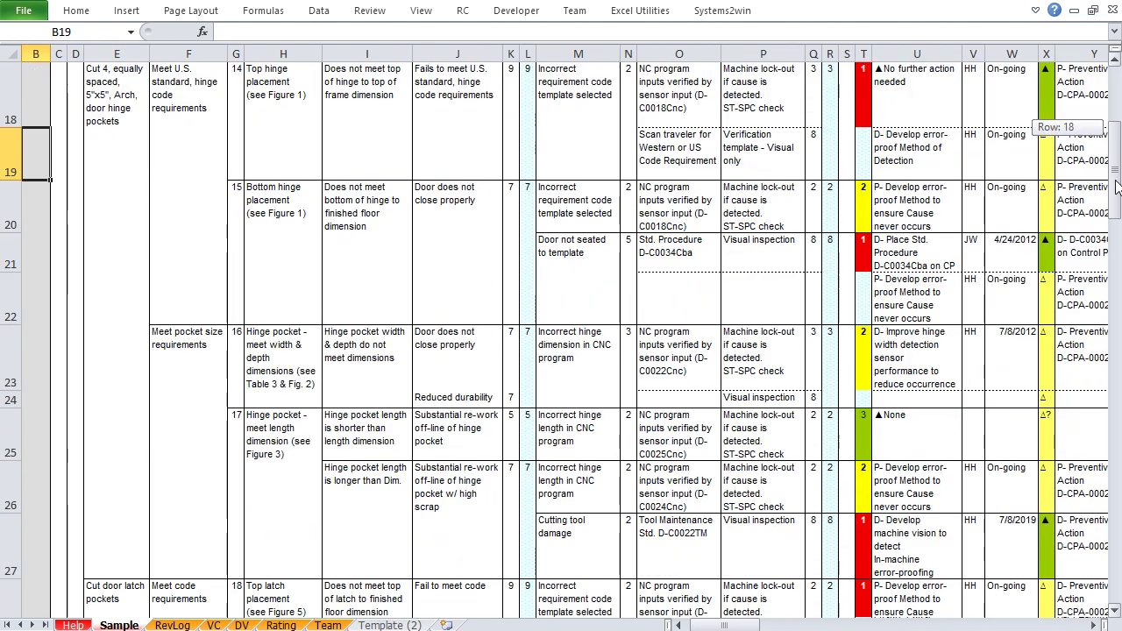
left_click_drag(1115, 176, 1118, 209)
scroll(561, 315, "left", 3)
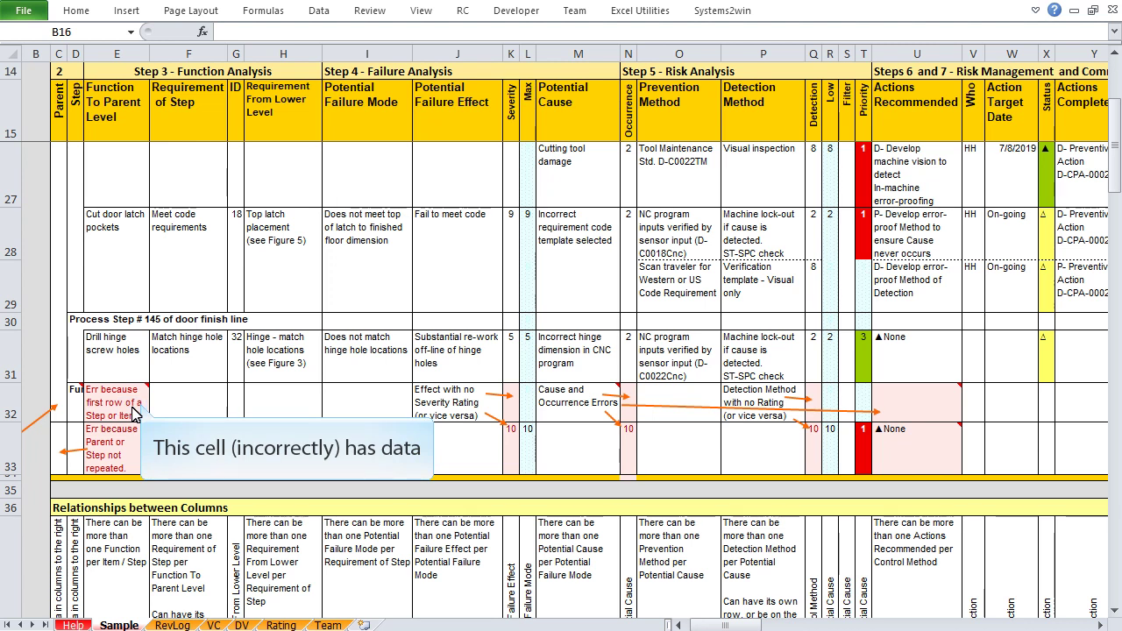
Delete the incorrect function entry in E32 and select the rest of row 32.
left_click(128, 405)
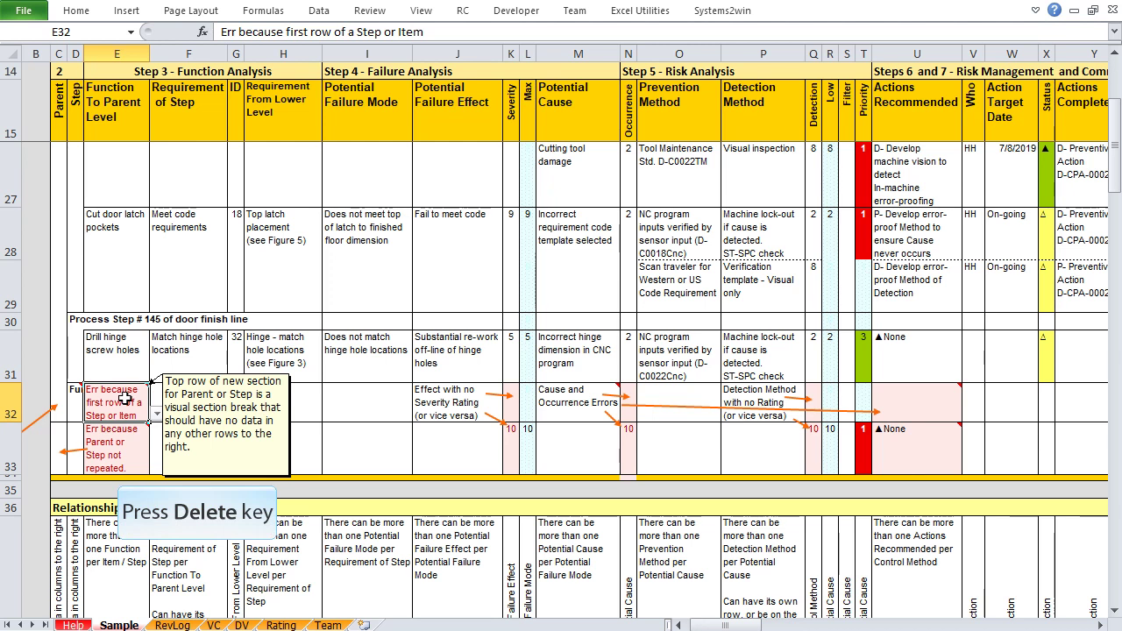
key("Delete")
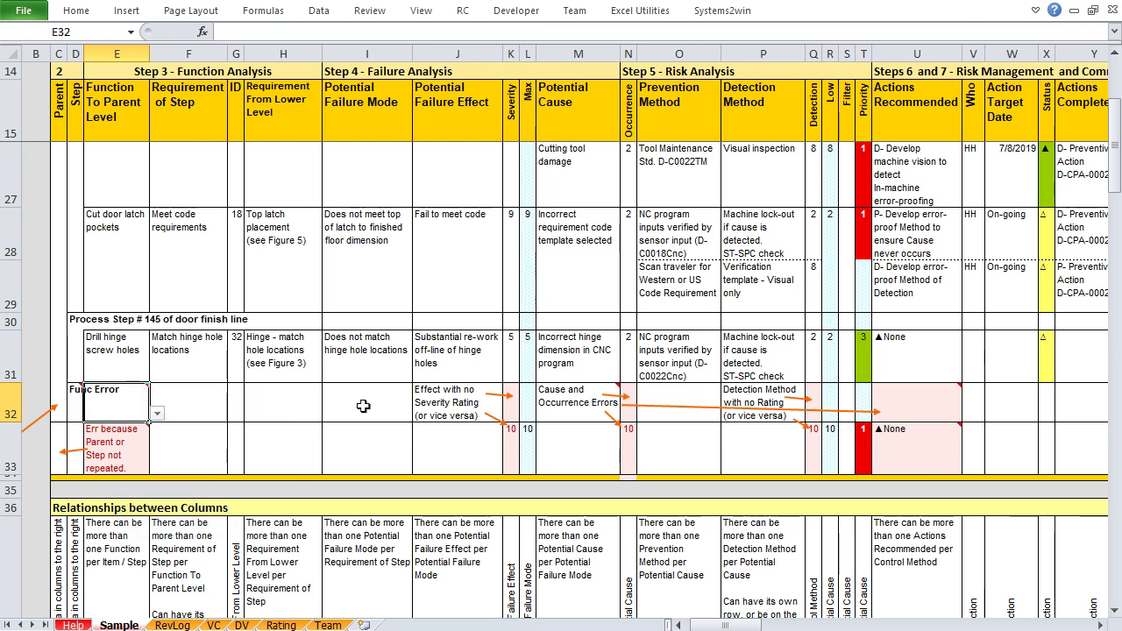
left_click_drag(363, 406, 1065, 412)
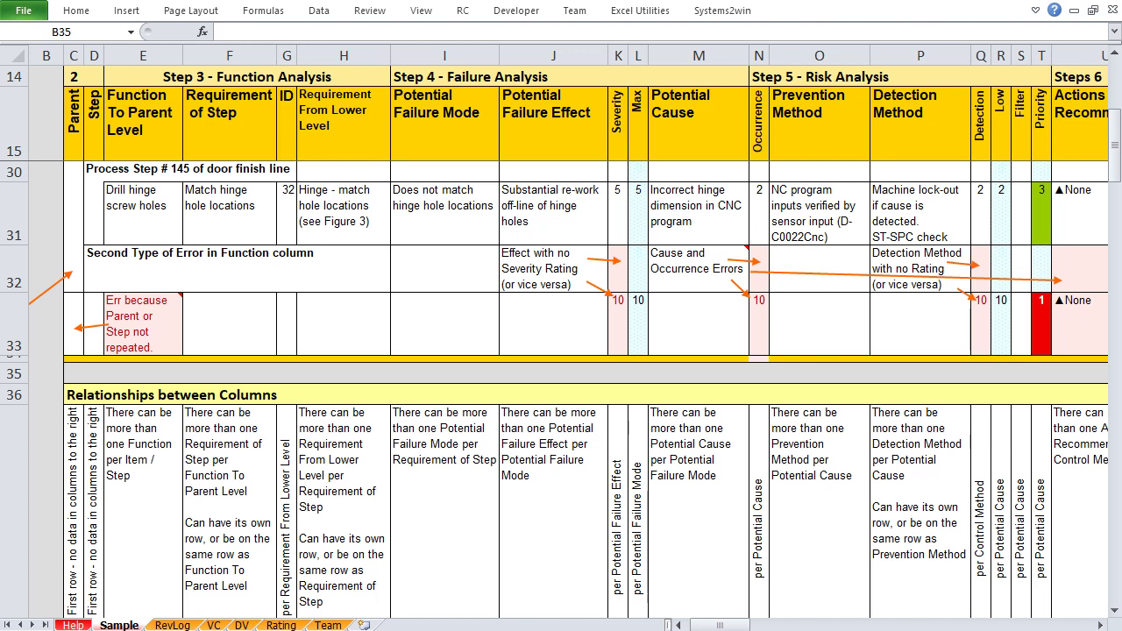
Copy row 32's Parent and Step entry (C32:D32) into row 33.
left_click(74, 268)
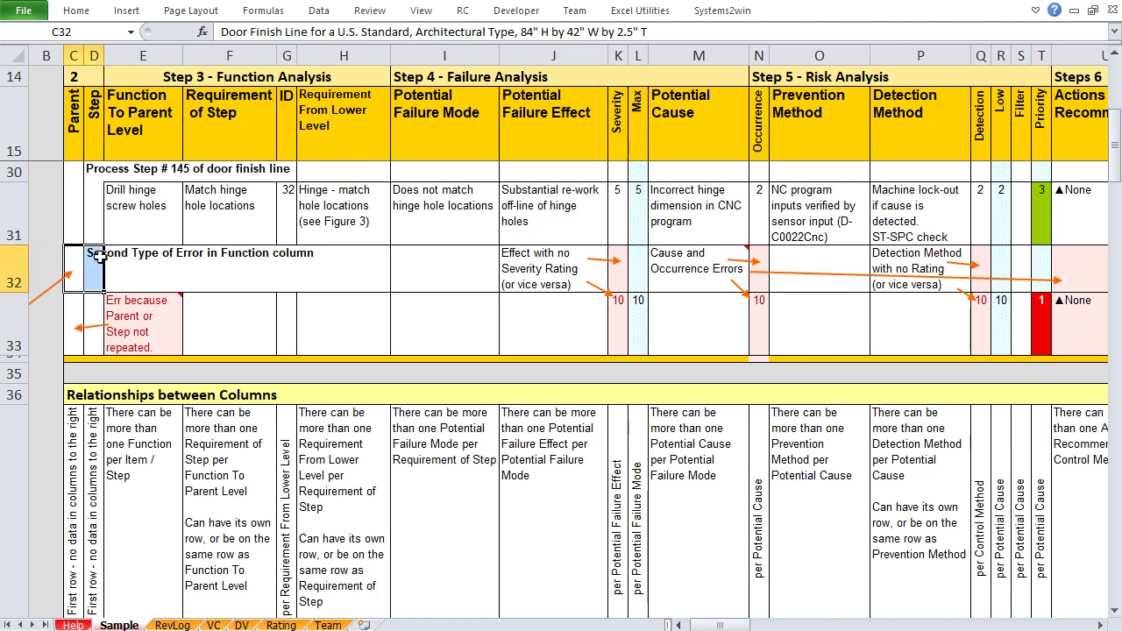
key("ctrl+c")
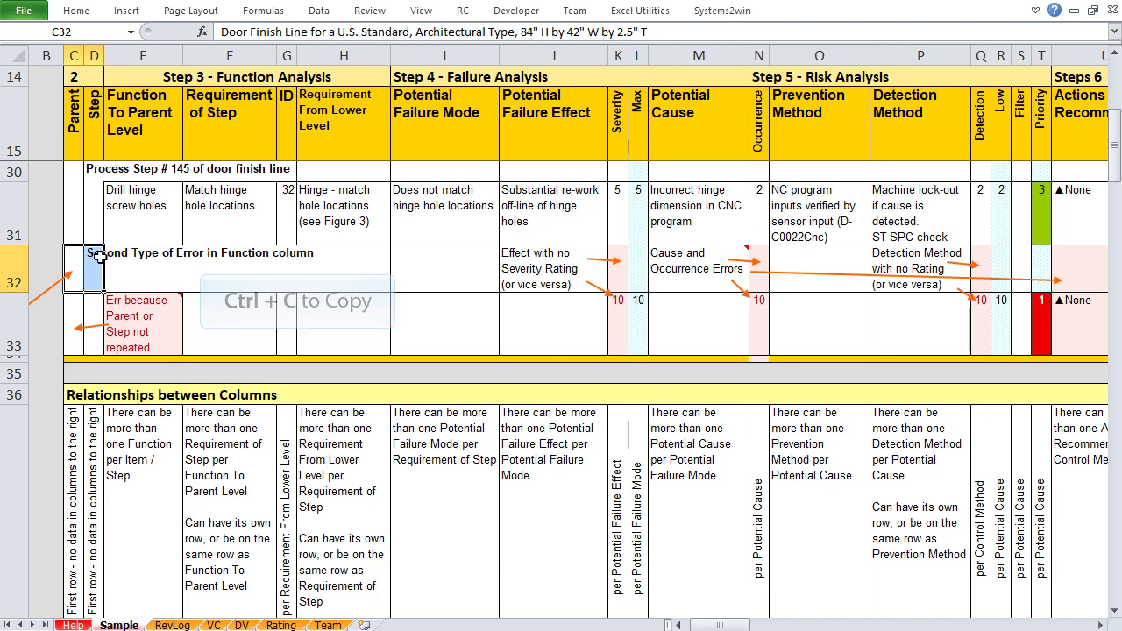
left_click(73, 318)
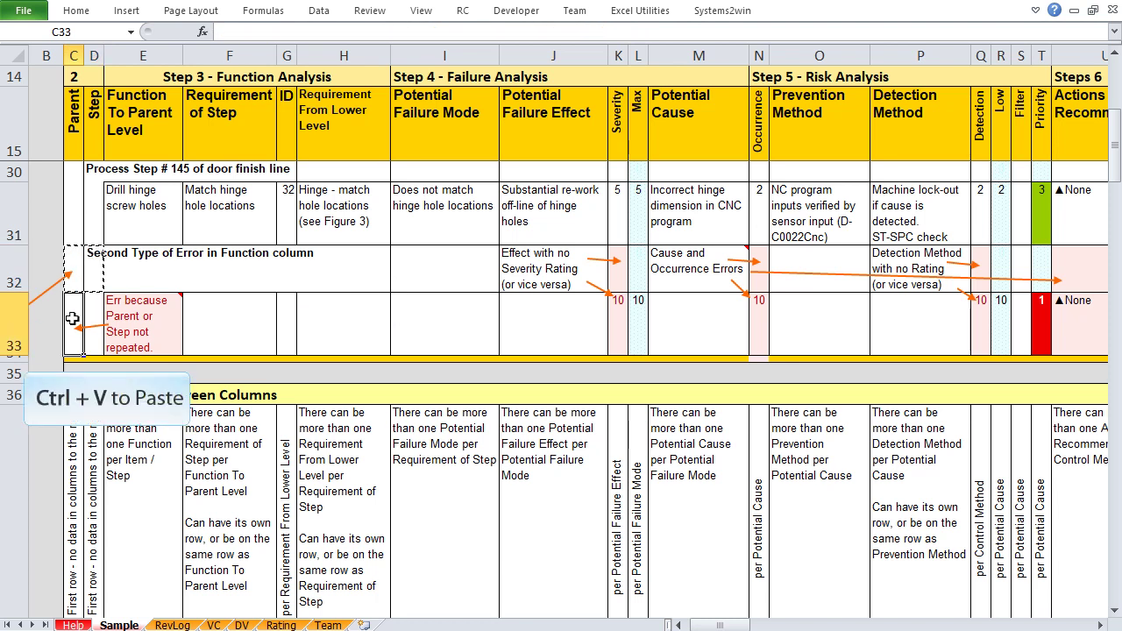
key("ctrl+v")
left_click(46, 508)
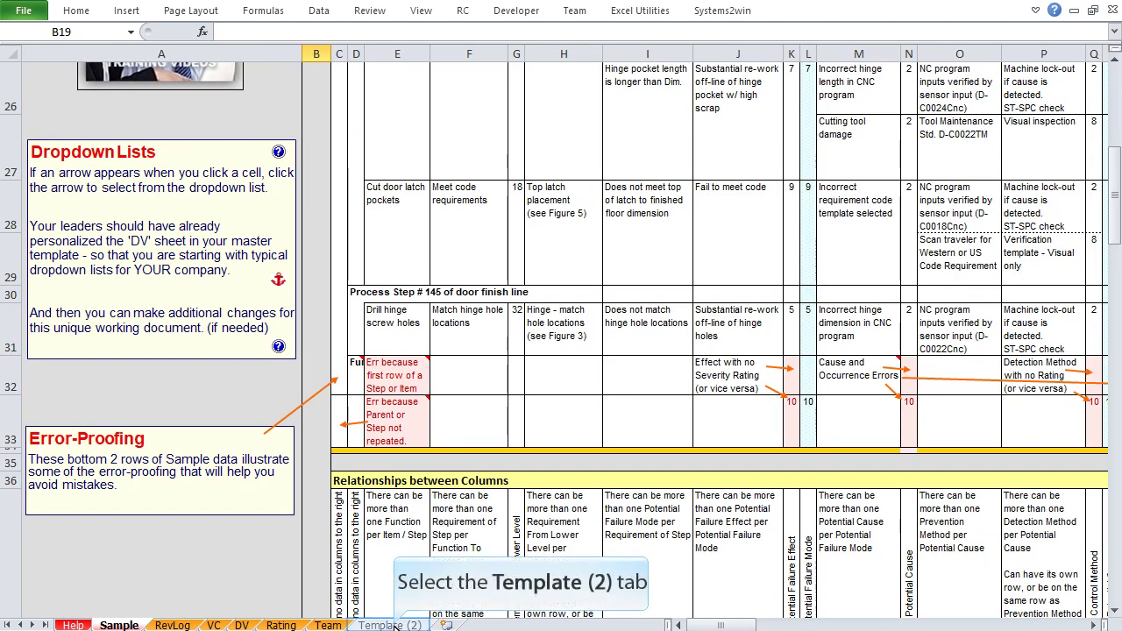
On the Template (2) sheet, clear Function 2 from cell E26.
left_click(390, 625)
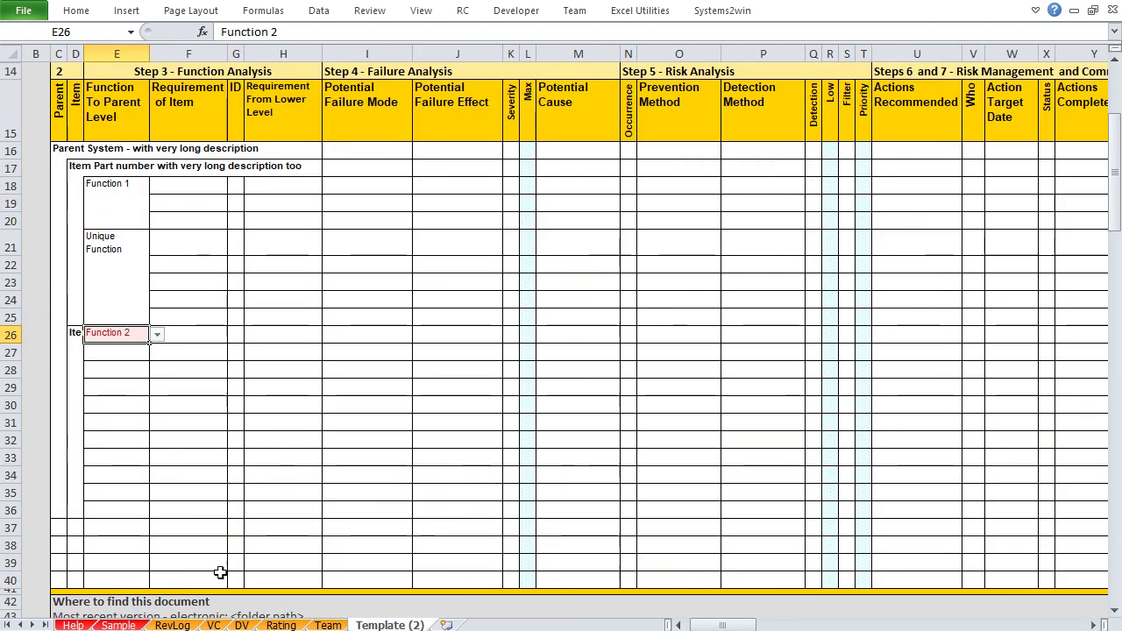
double_click(136, 333)
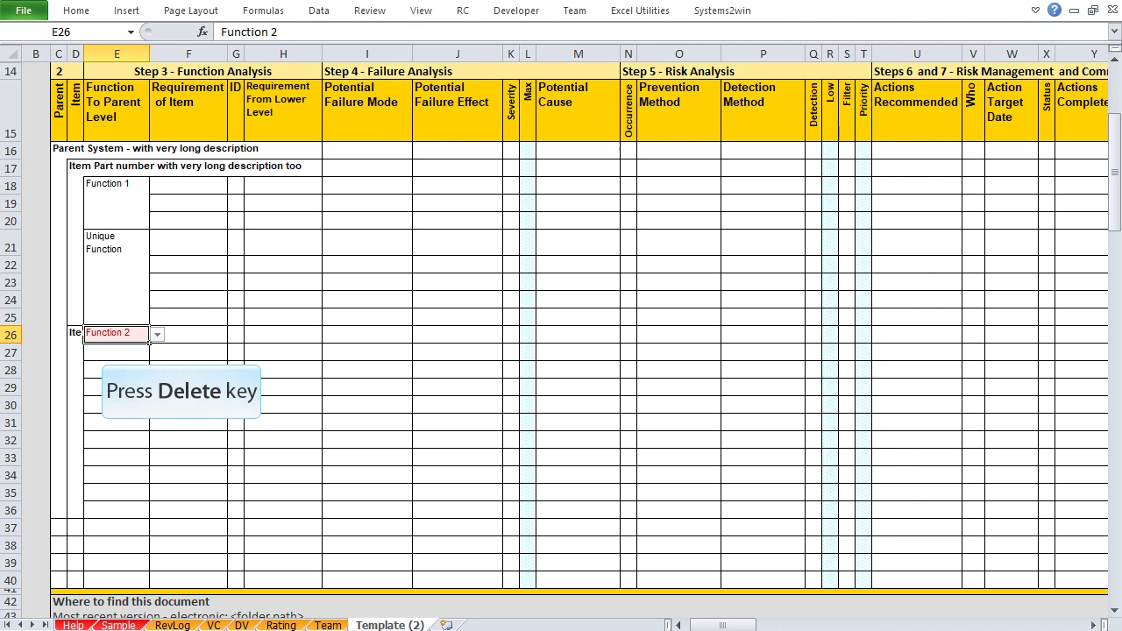
key("Delete")
key("Return")
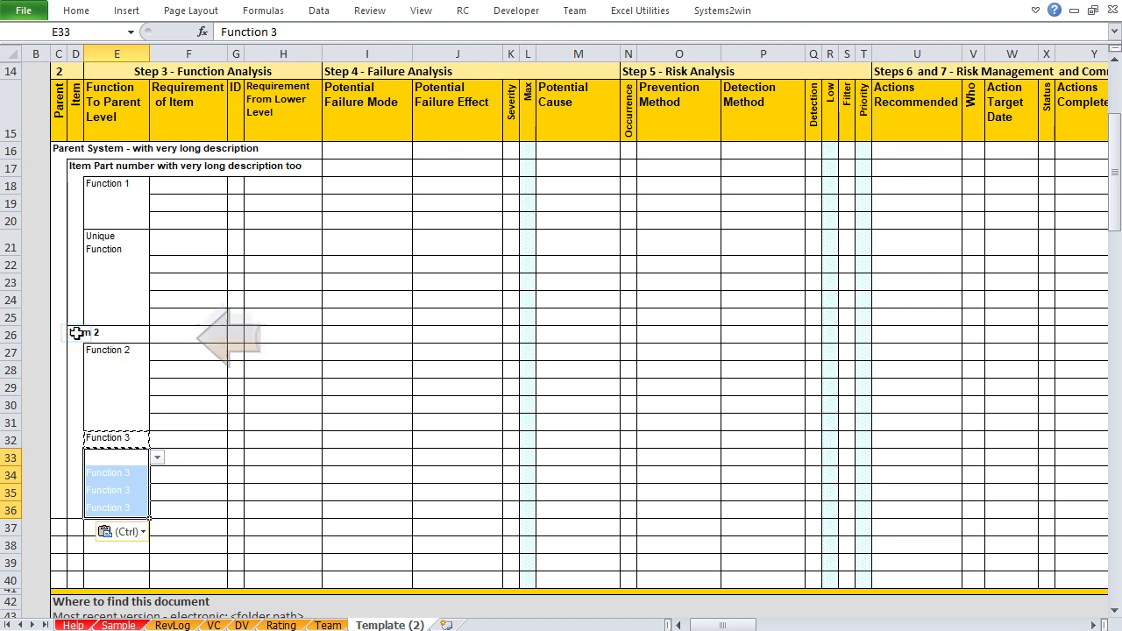
Append ' - Parent and Item top rows are Section Break' to the Item 2 heading in D26.
left_click(76, 332)
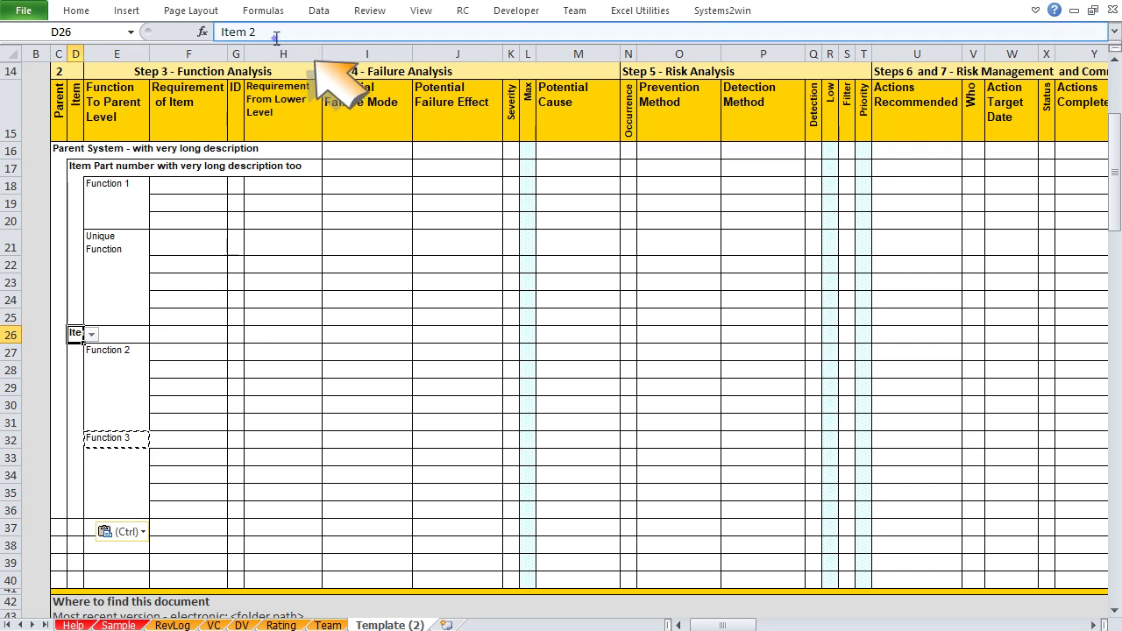
left_click(275, 34)
type("- Parent and Ite")
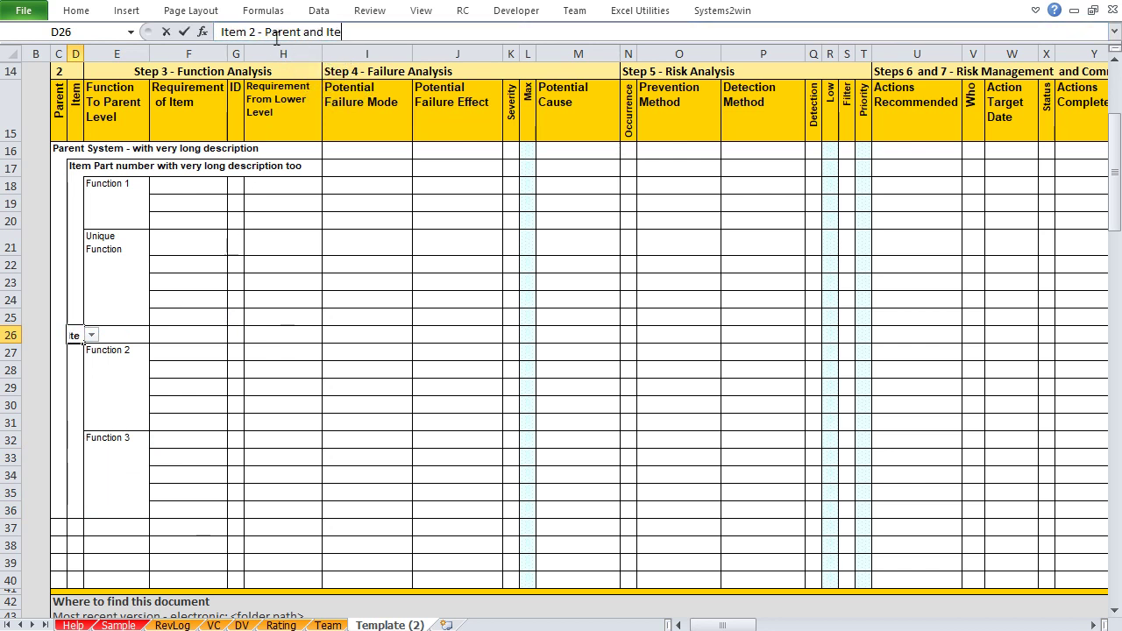
type("m top rows are Section Break")
key("Return")
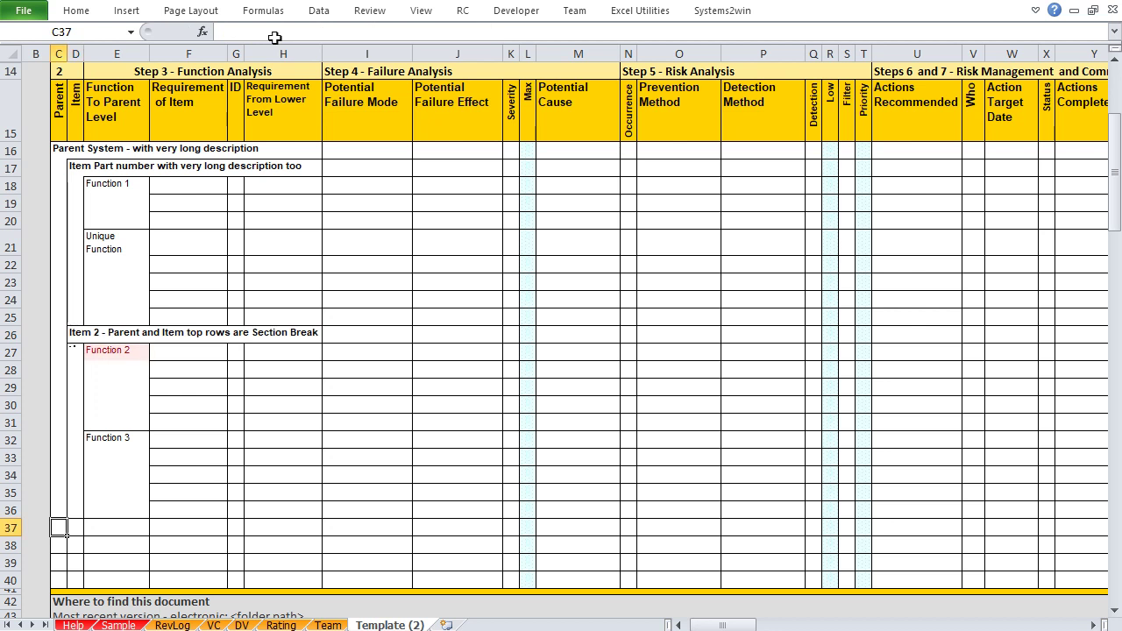
left_click(74, 352)
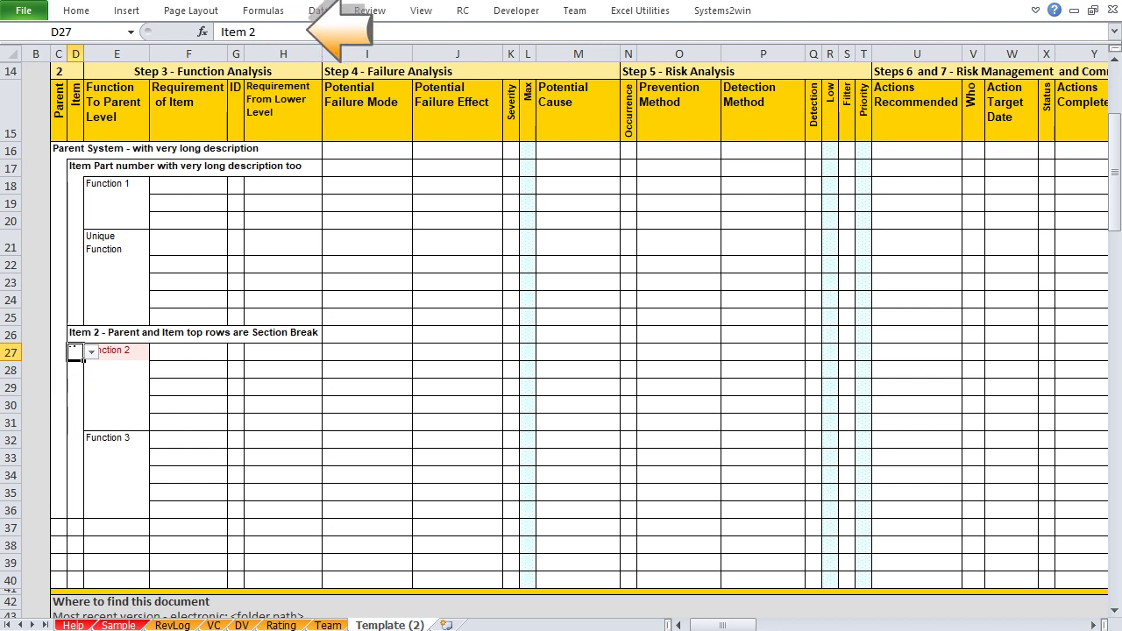
key("Up")
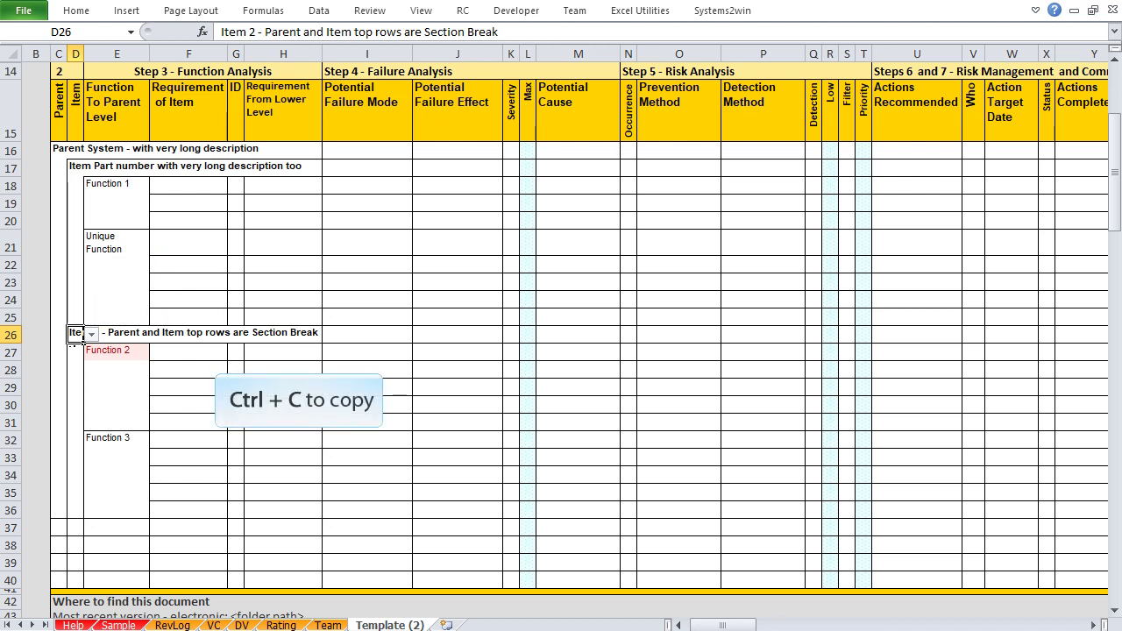
Paste the full Item 2 heading into D27:D36.
left_click_drag(75, 351, 68, 513)
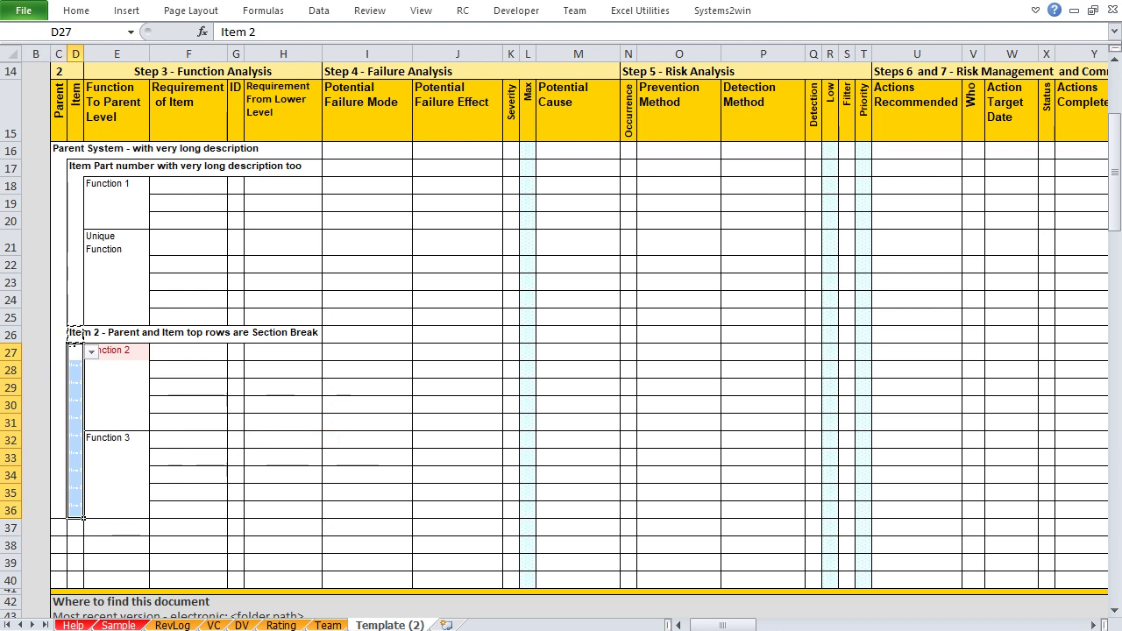
key("ctrl+v")
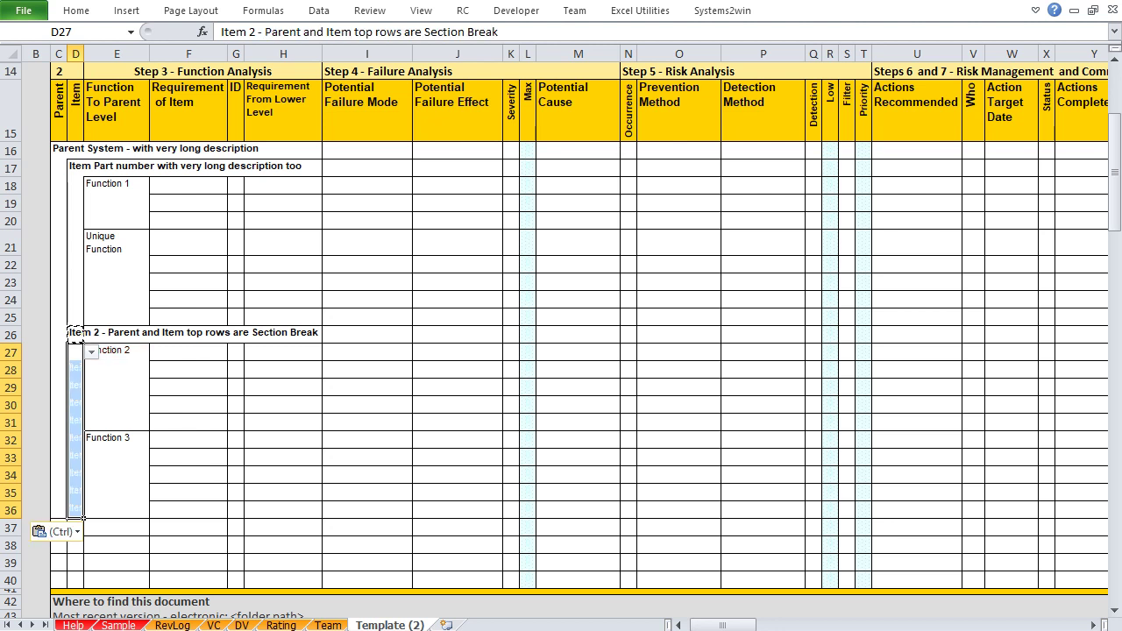